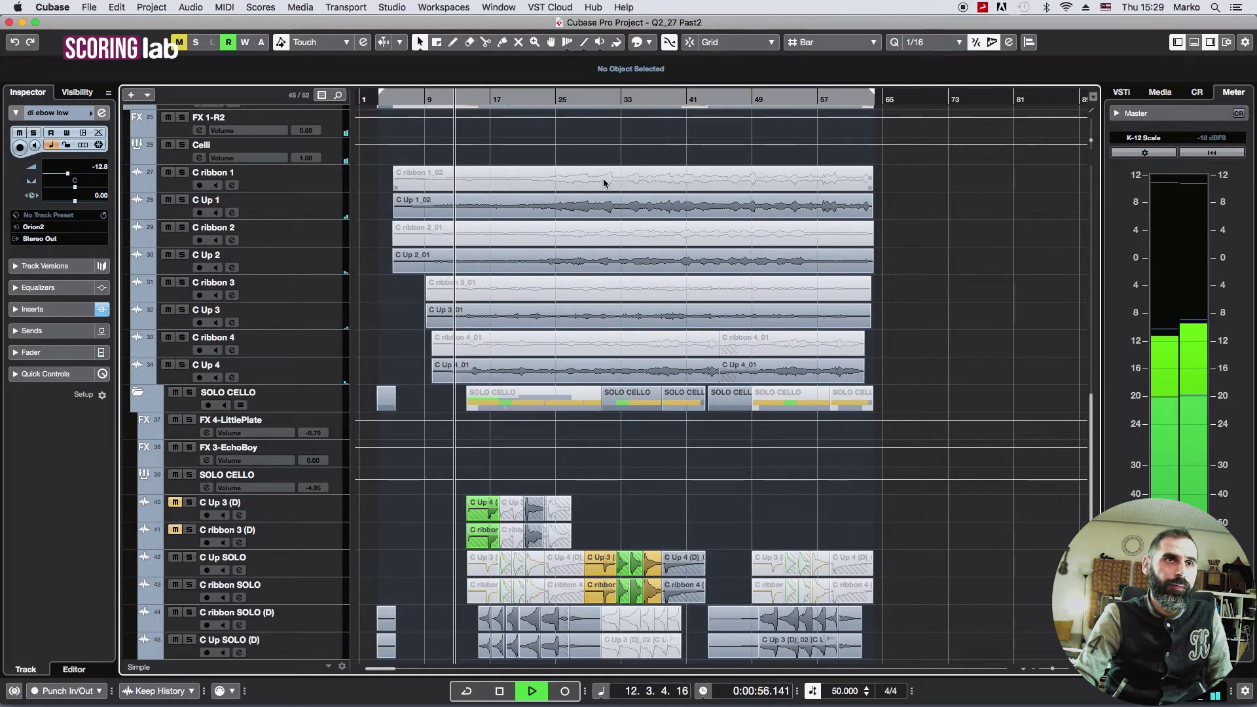
# Examine the guitar and drone tracks, then the solo cello clips around bars 15–25 at closer zoom during playback.
pyautogui.scroll(10, 600, 190)
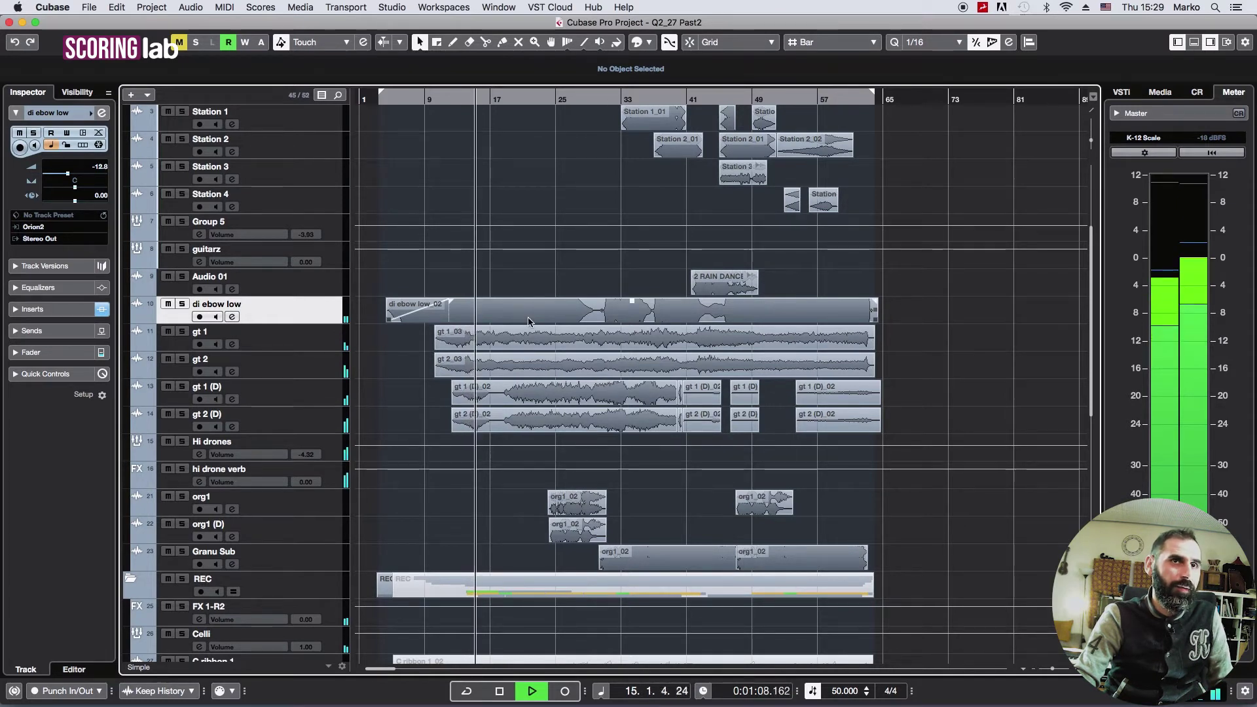
pyautogui.scroll(-2, 525, 314)
pyautogui.scroll(-2, 529, 321)
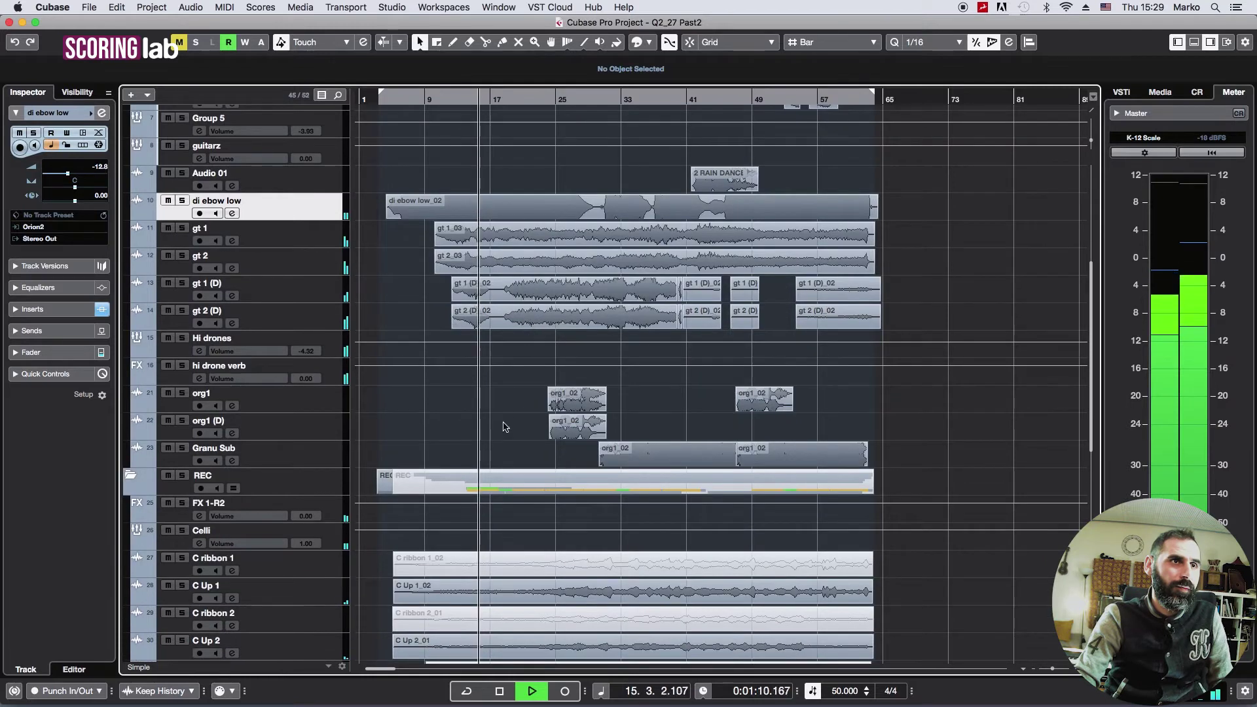
pyautogui.scroll(-18, 504, 426)
pyautogui.scroll(-1, 506, 419)
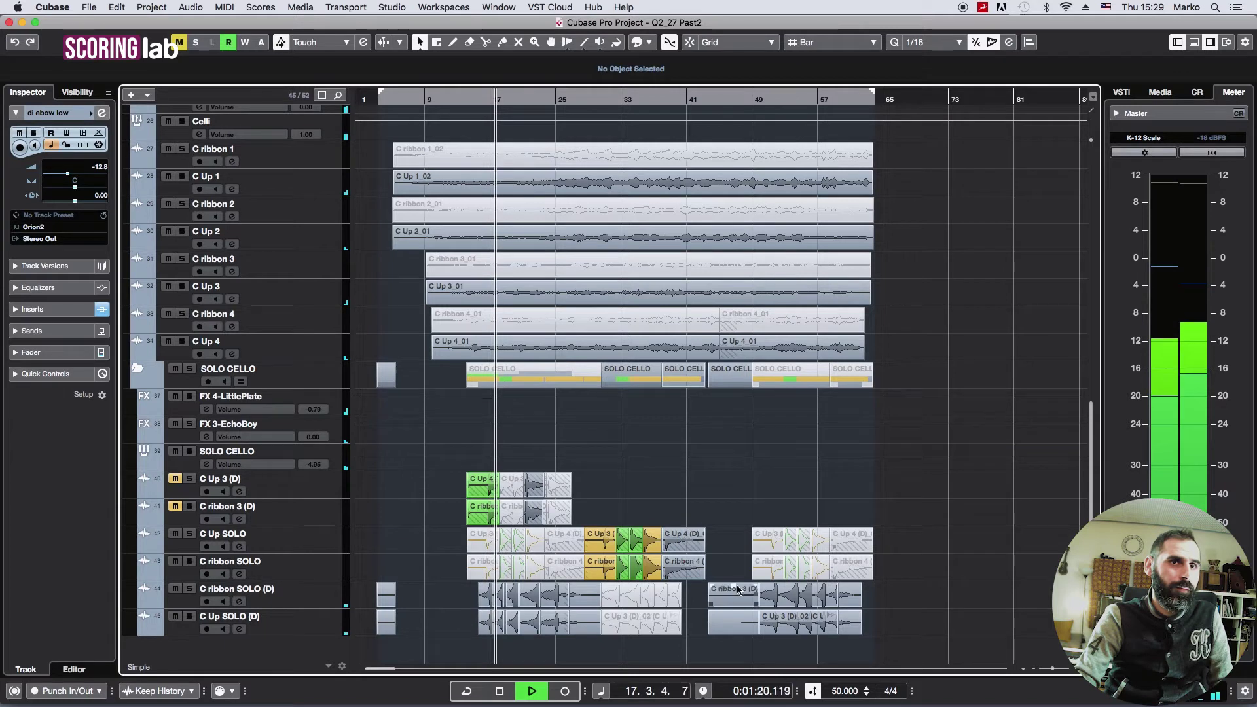
pyautogui.moveTo(1049, 669); pyautogui.dragTo(1051, 674)
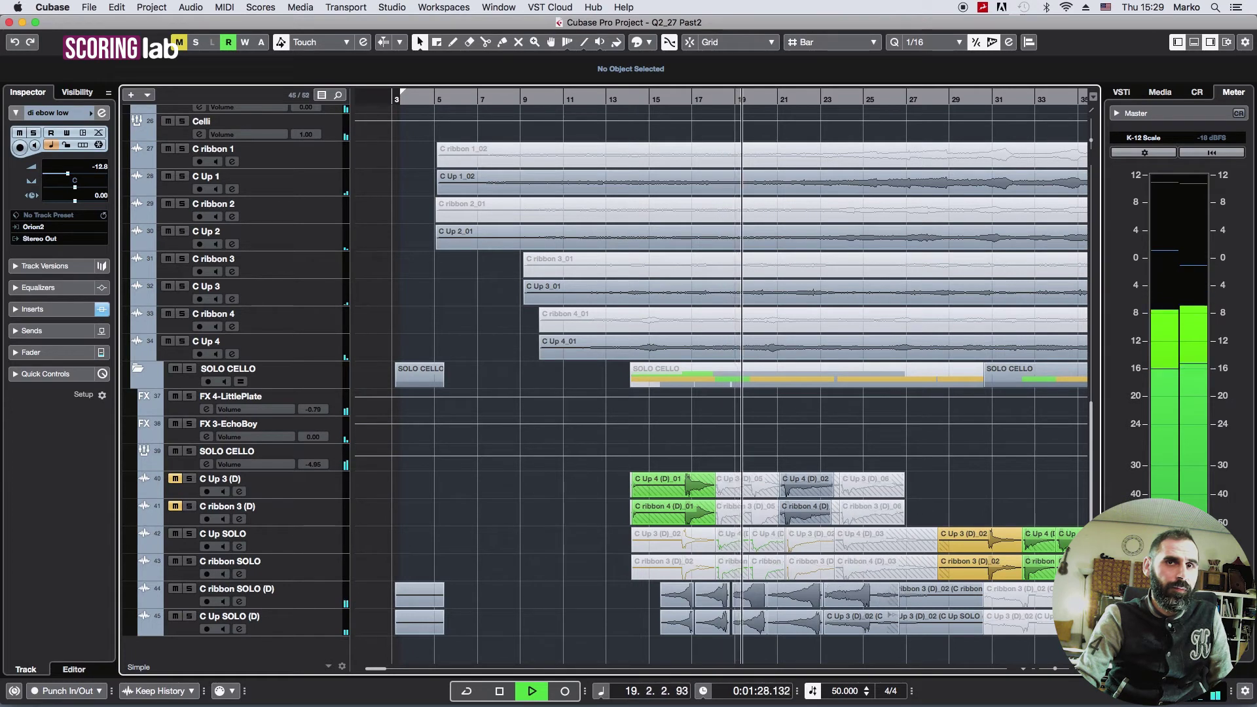
pyautogui.moveTo(1057, 671); pyautogui.dragTo(1056, 673)
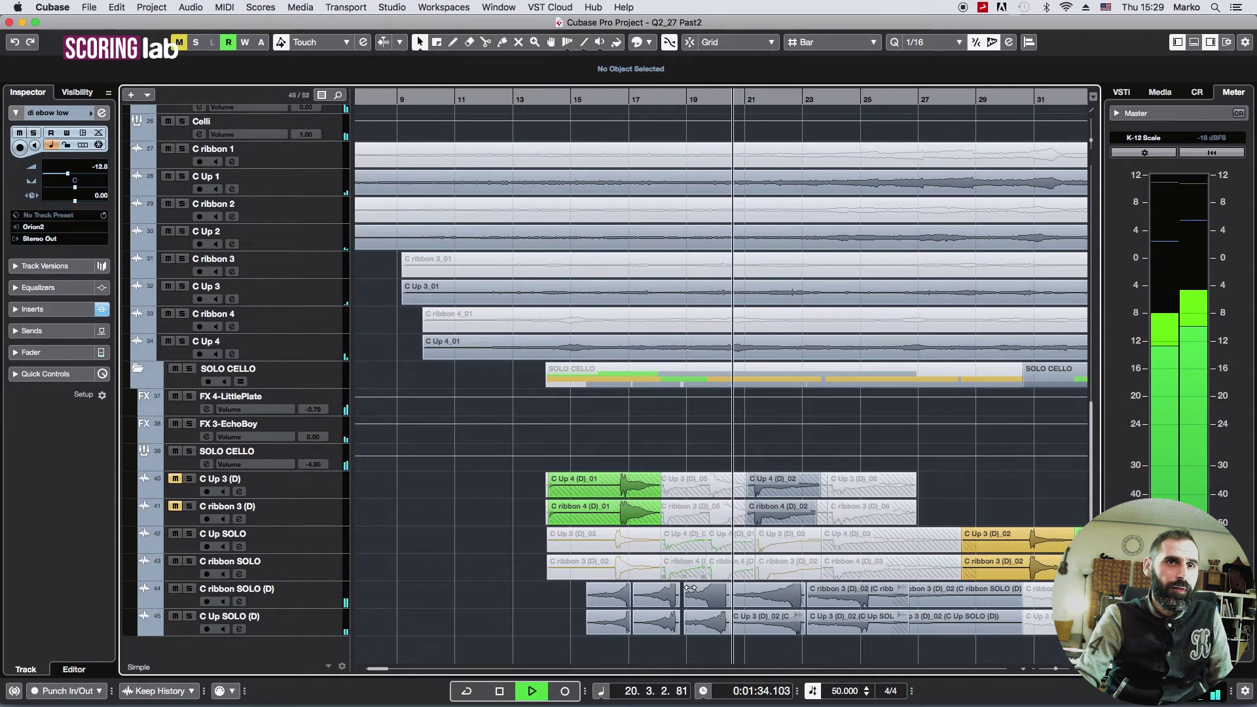
pyautogui.moveTo(1056, 672); pyautogui.dragTo(1059, 672)
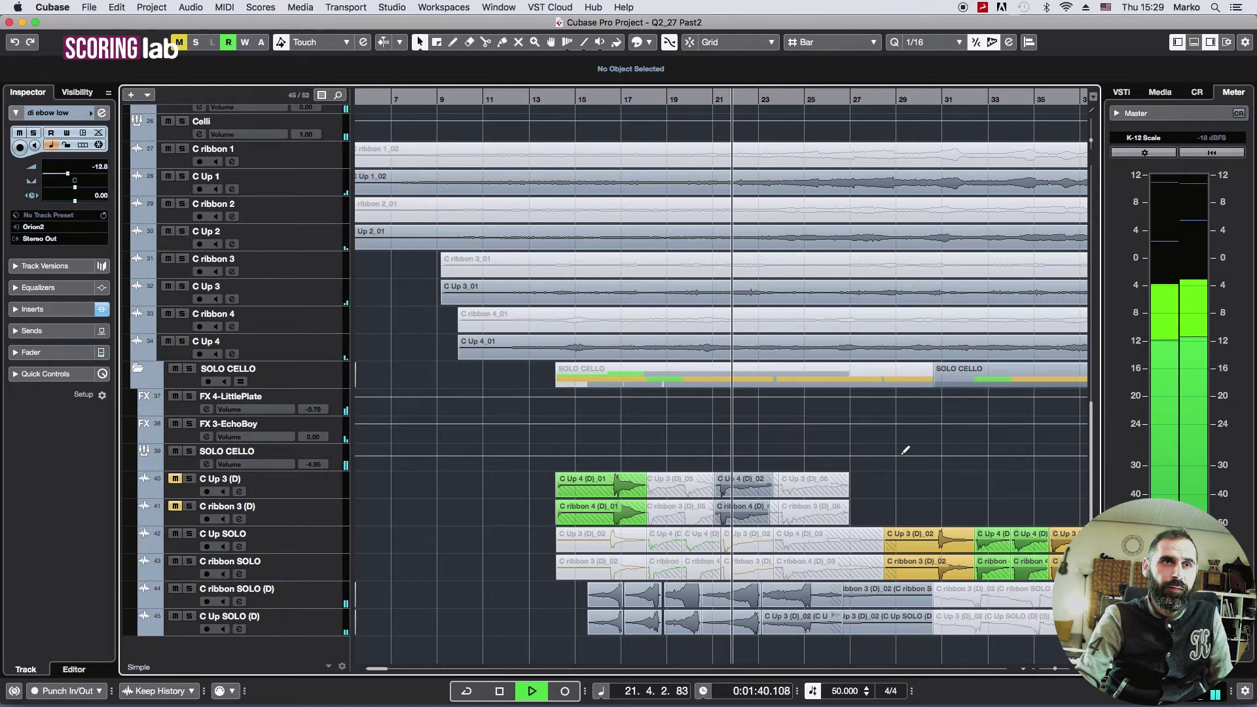
# Review the markers and guitar tracks, then follow the org1, Granu Sub and cello clips around bars 23–31 during playback.
pyautogui.scroll(15, 903, 451)
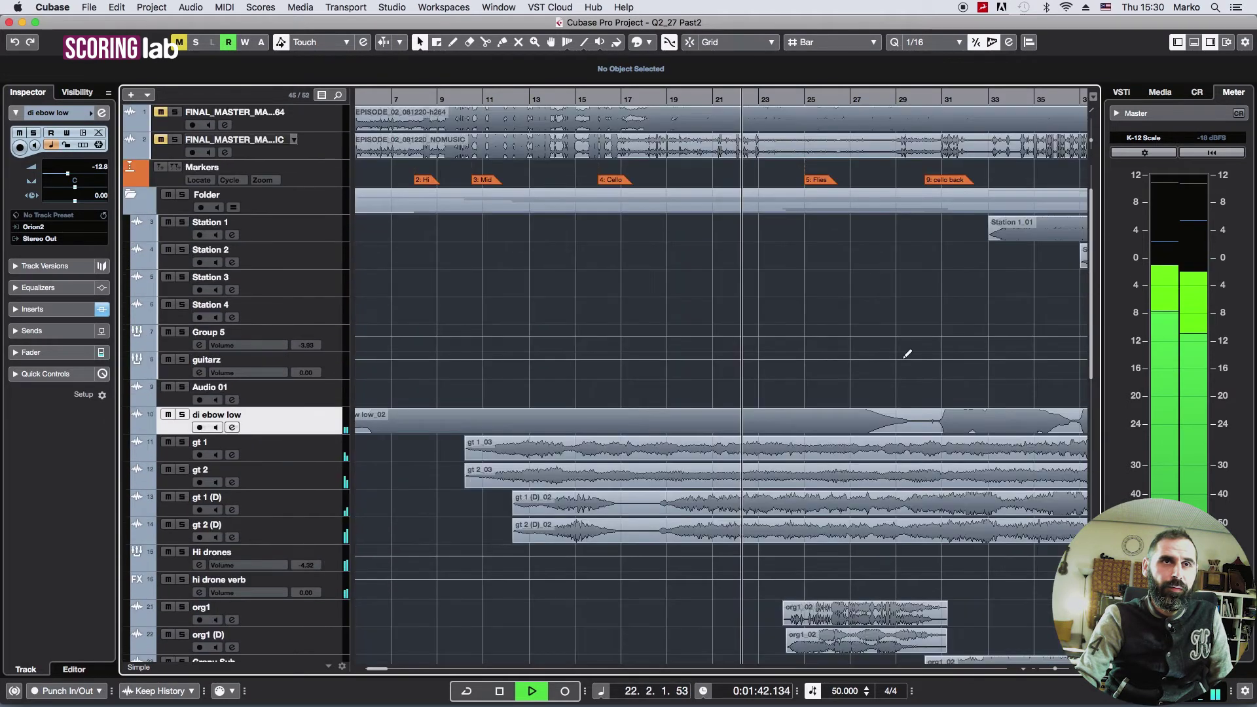
pyautogui.scroll(-1, 906, 359)
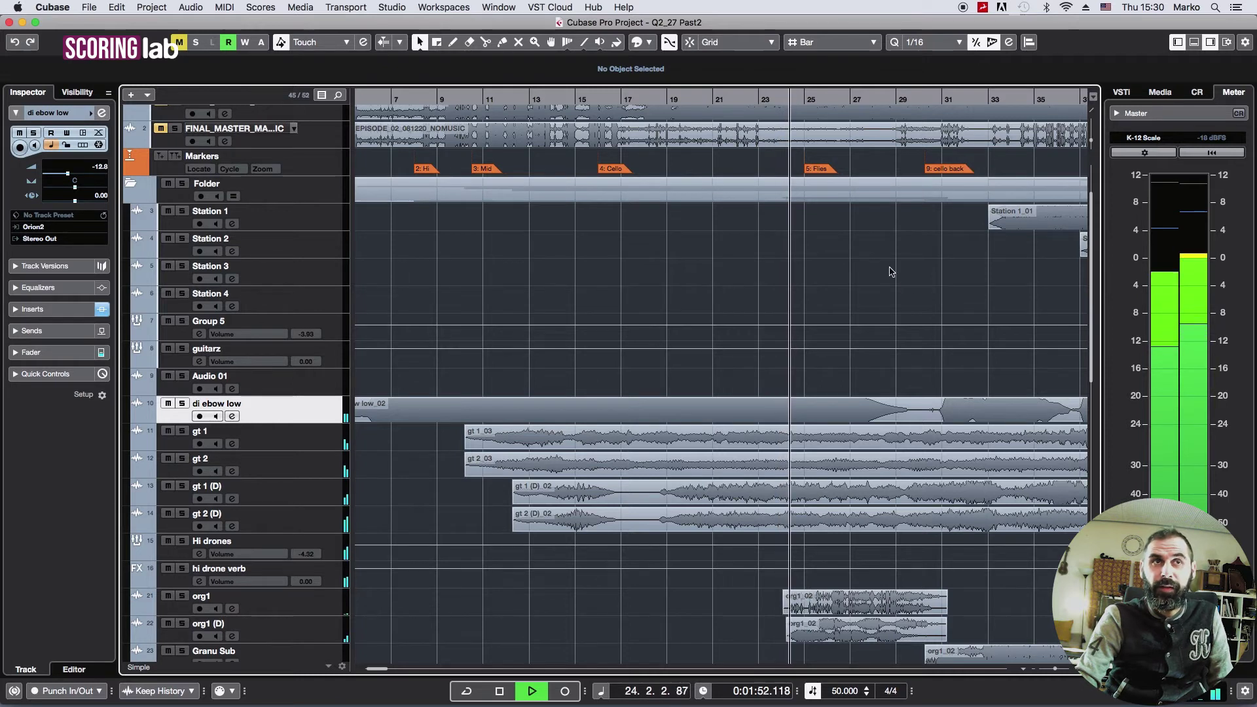
pyautogui.scroll(-6, 890, 272)
pyautogui.scroll(-8, 889, 264)
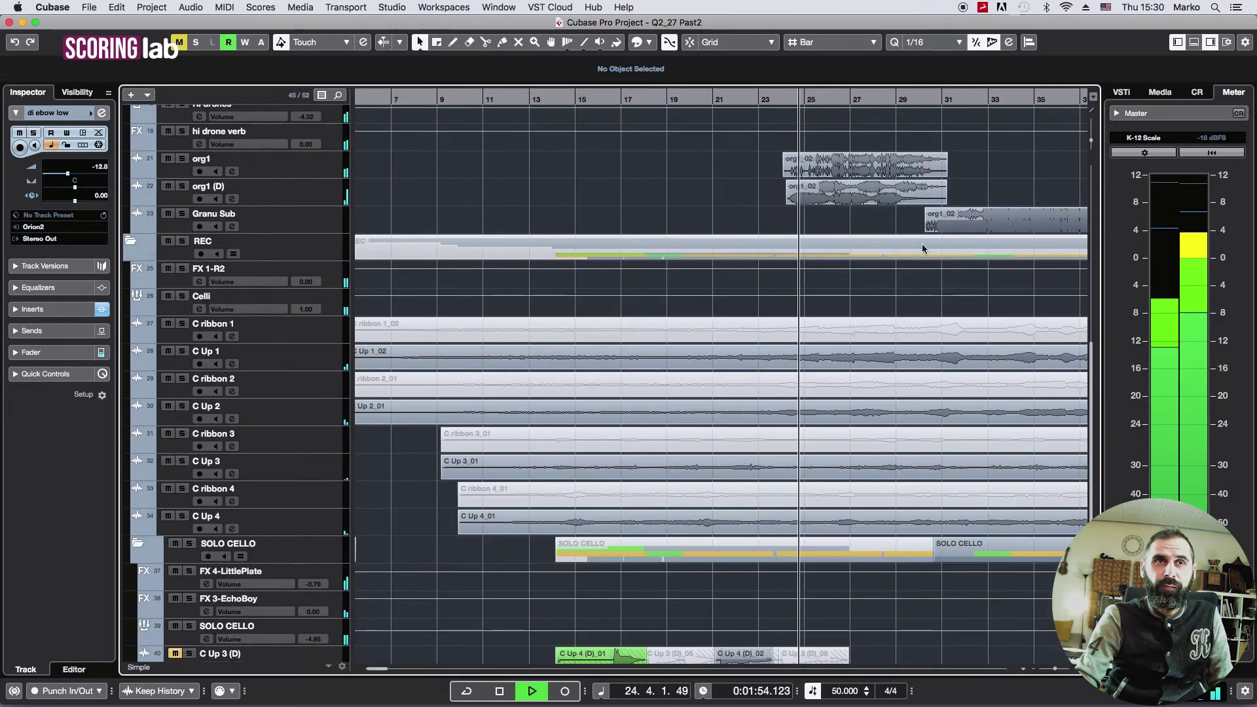
pyautogui.moveTo(842, 255)
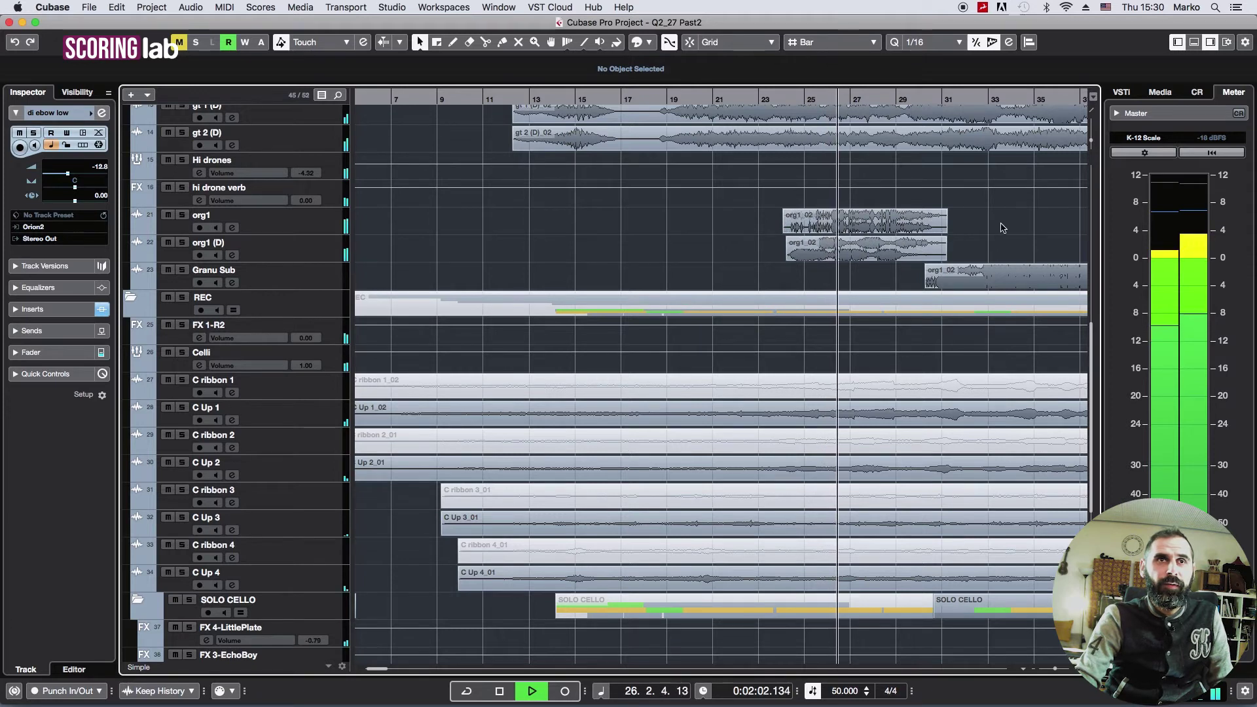
pyautogui.scroll(-1, 985, 232)
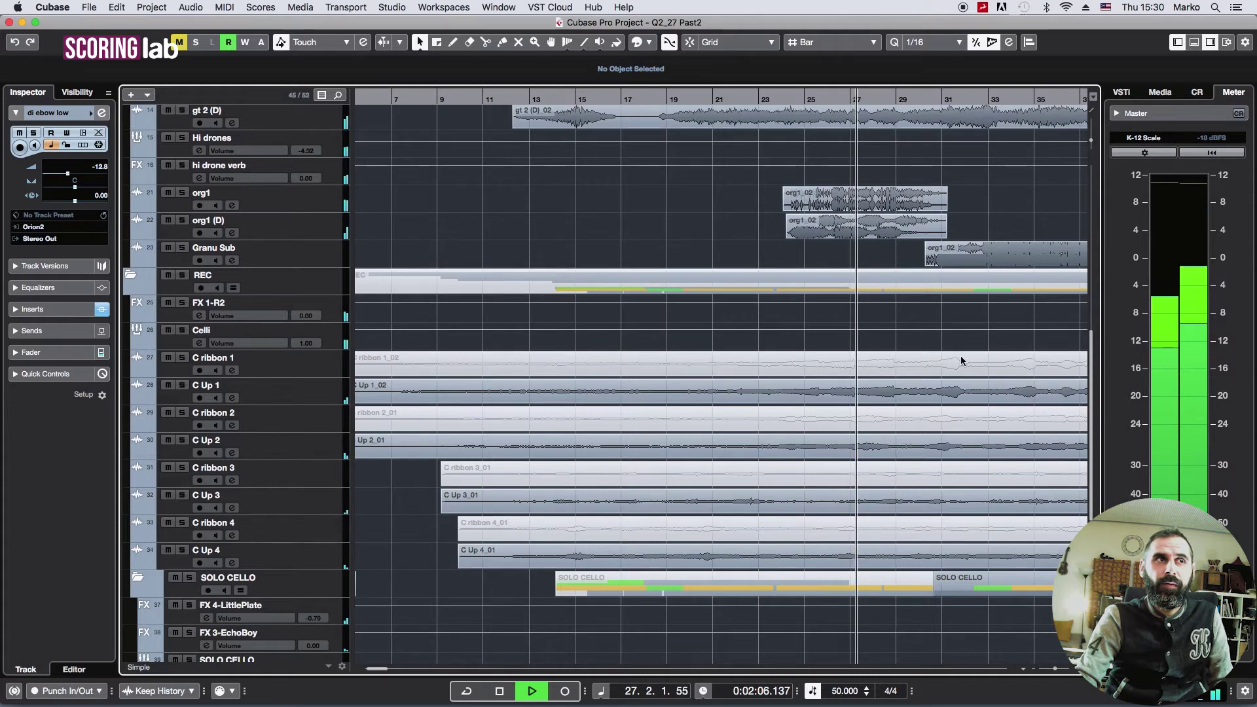
pyautogui.scroll(-3, 921, 412)
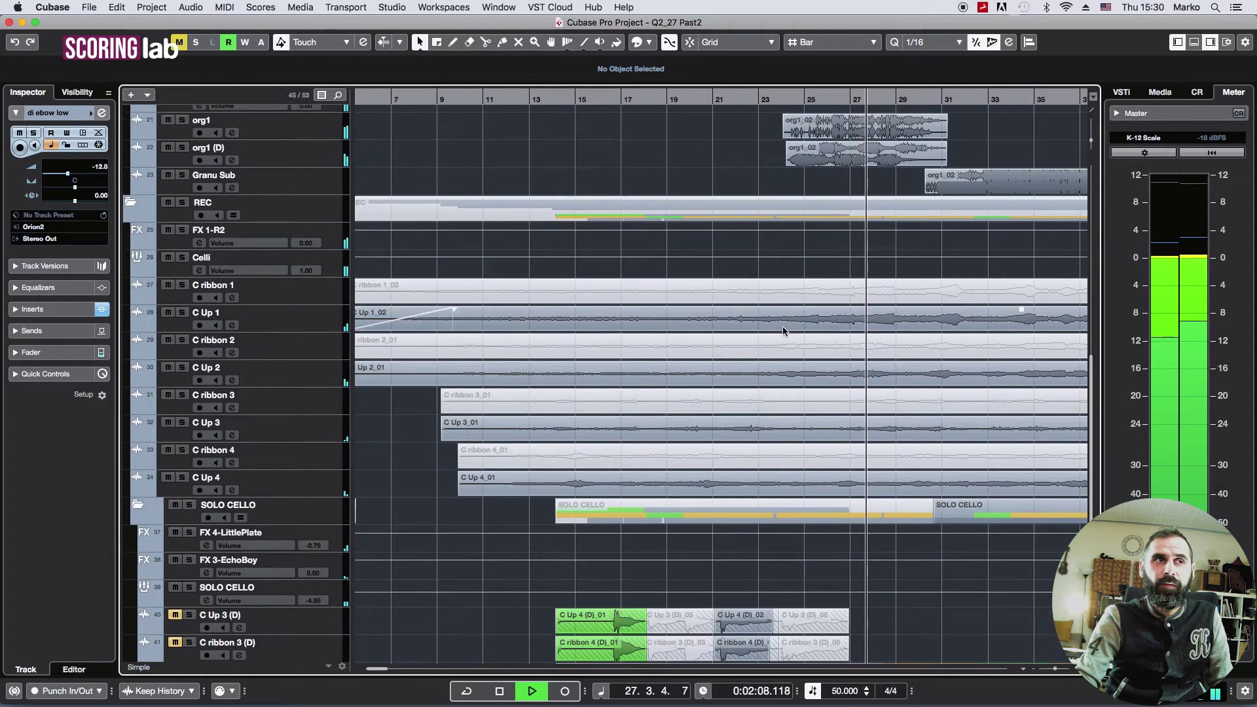
# Solo the Celli group to hear it alone, then turn its solo off again.
pyautogui.press('g')
pyautogui.press('g')
pyautogui.press('g')
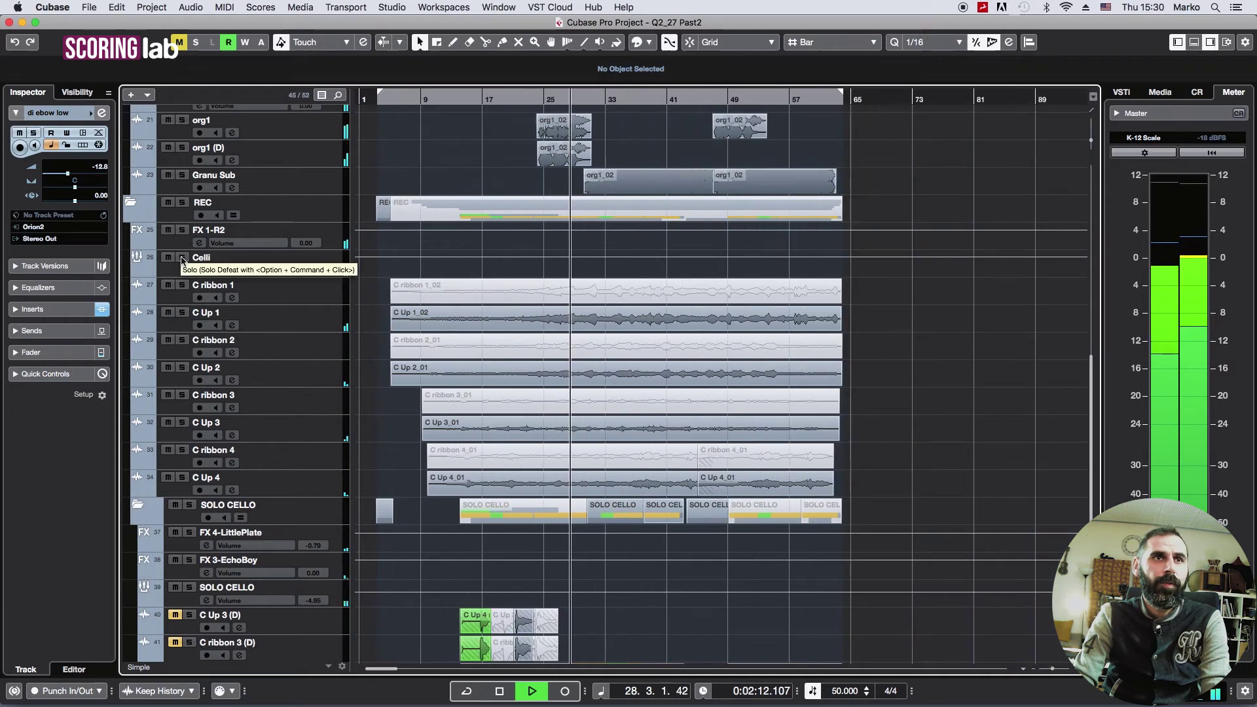
pyautogui.press('h')
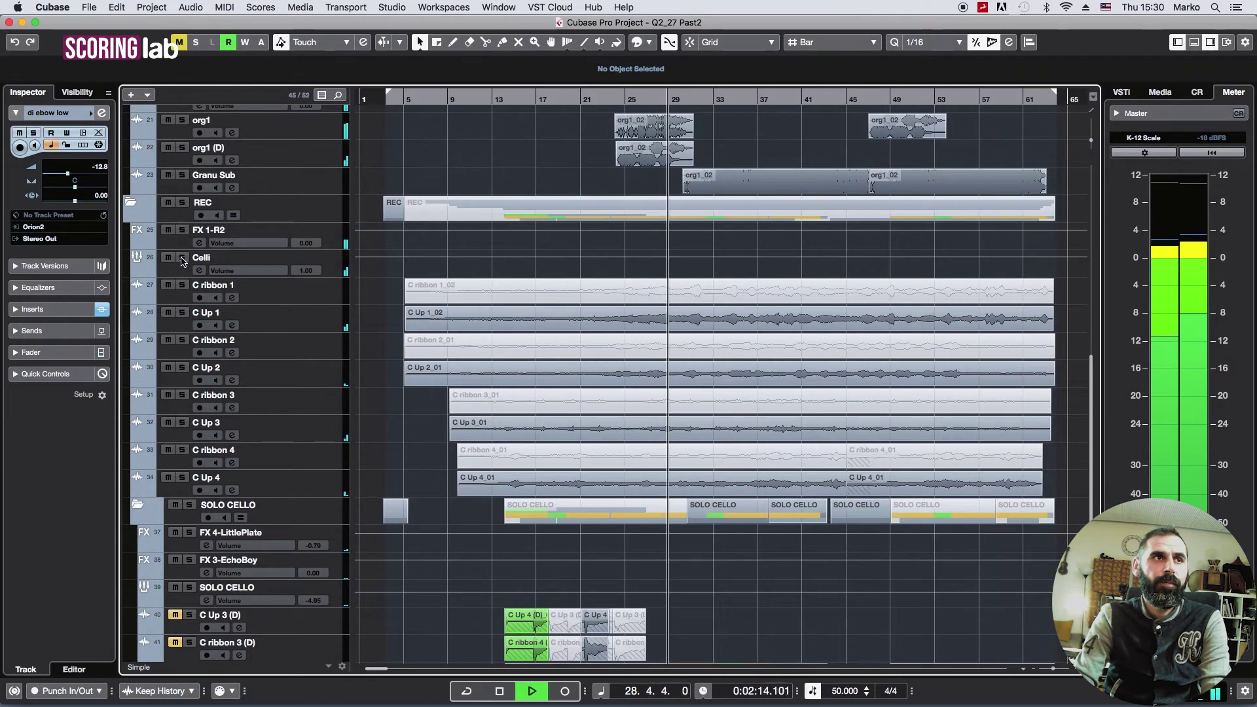
pyautogui.click(183, 258)
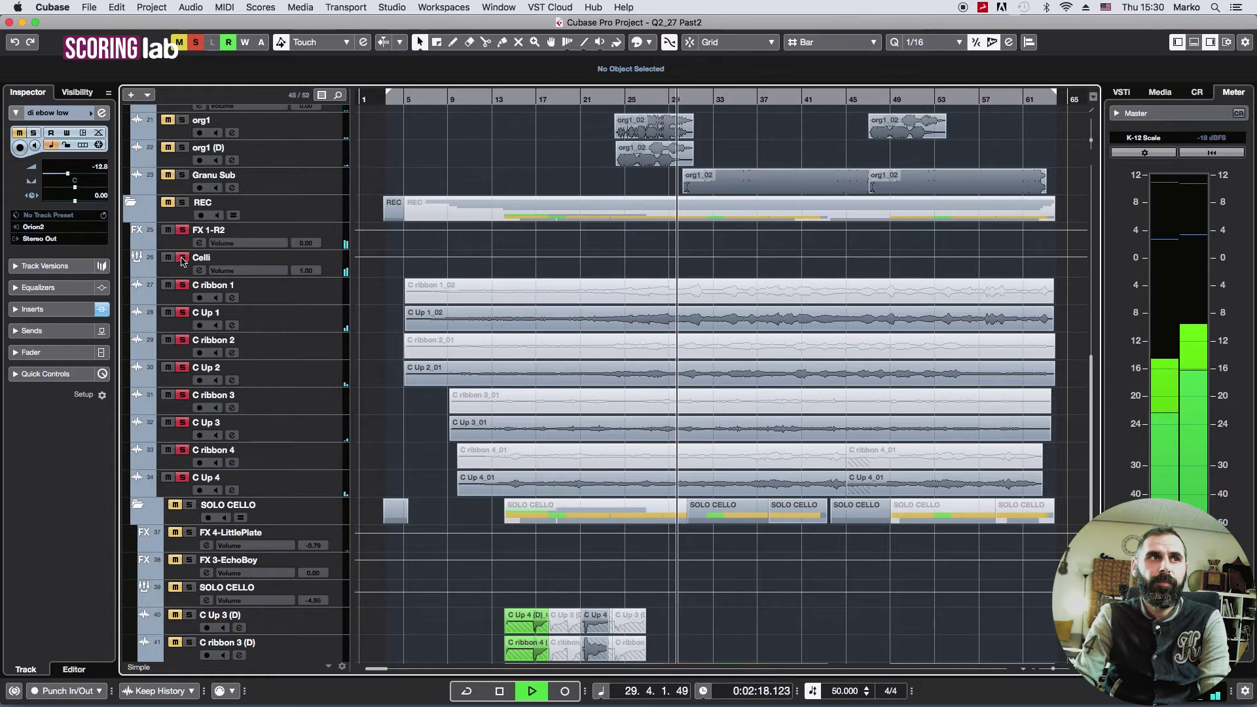
pyautogui.click(183, 260)
# Look over the station and guitar tracks, then inspect the coloured solo cello clips around bars 29–37 up close.
pyautogui.scroll(15, 458, 341)
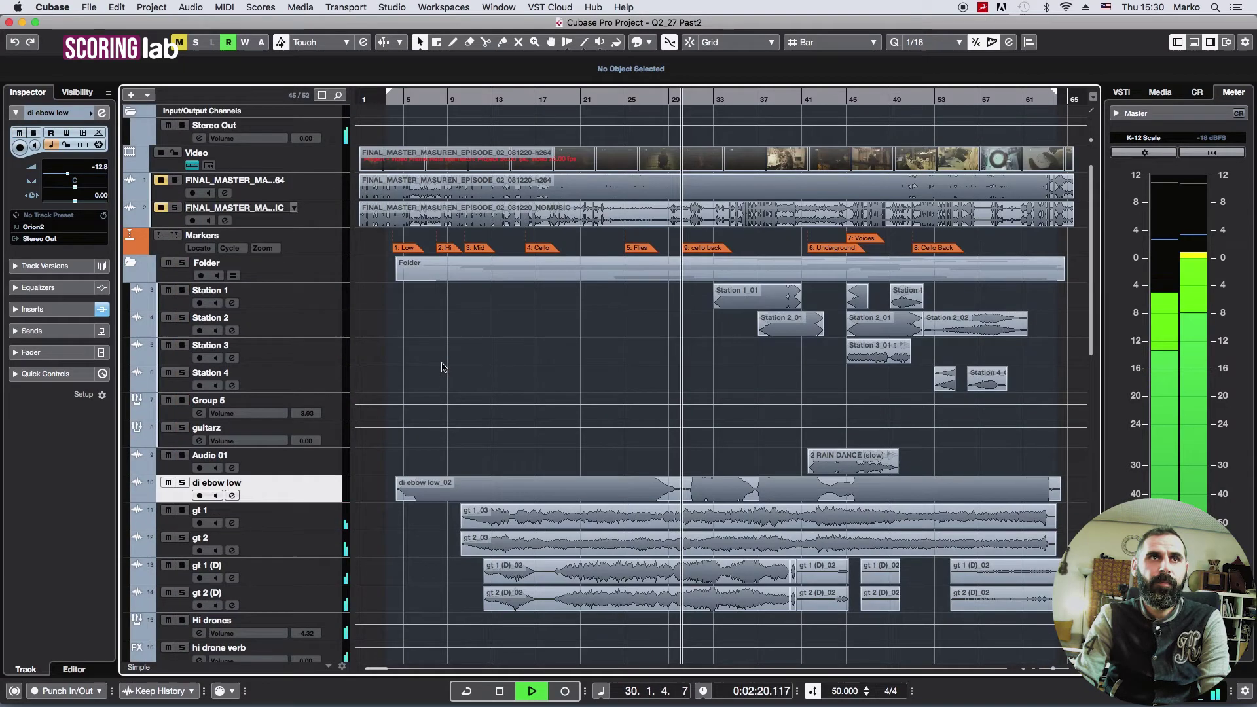
pyautogui.scroll(-2, 469, 322)
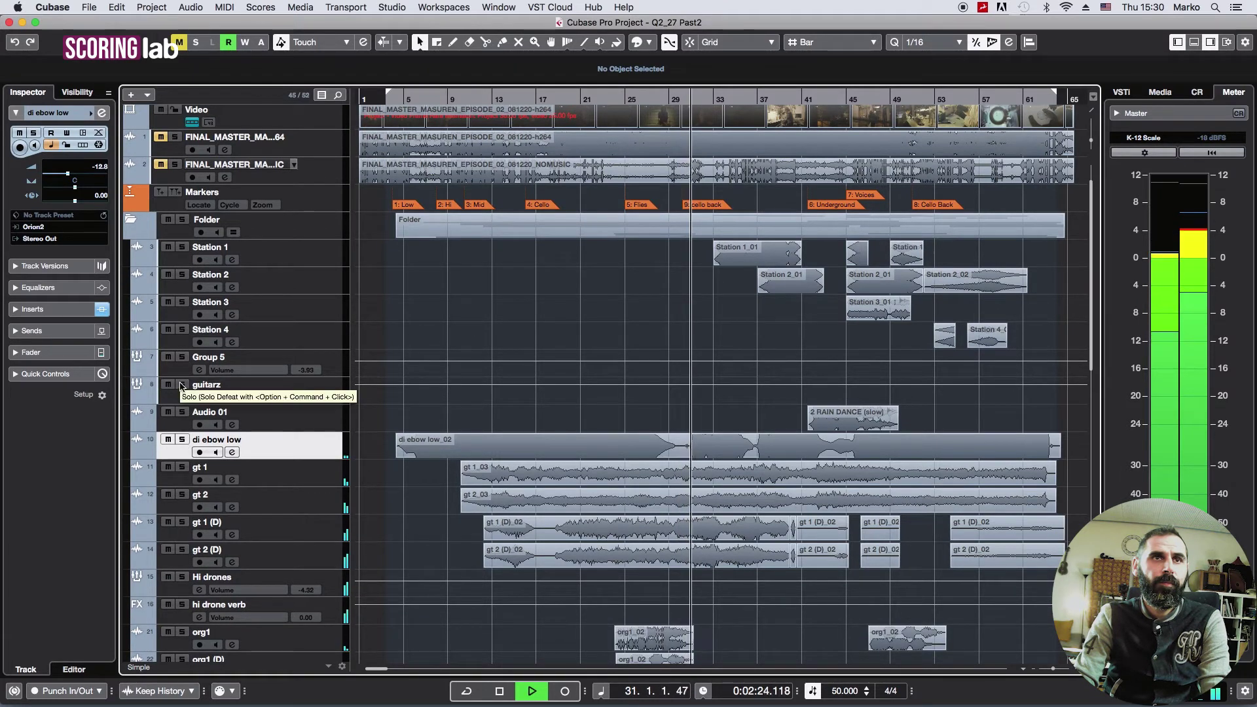
pyautogui.scroll(-20, 422, 316)
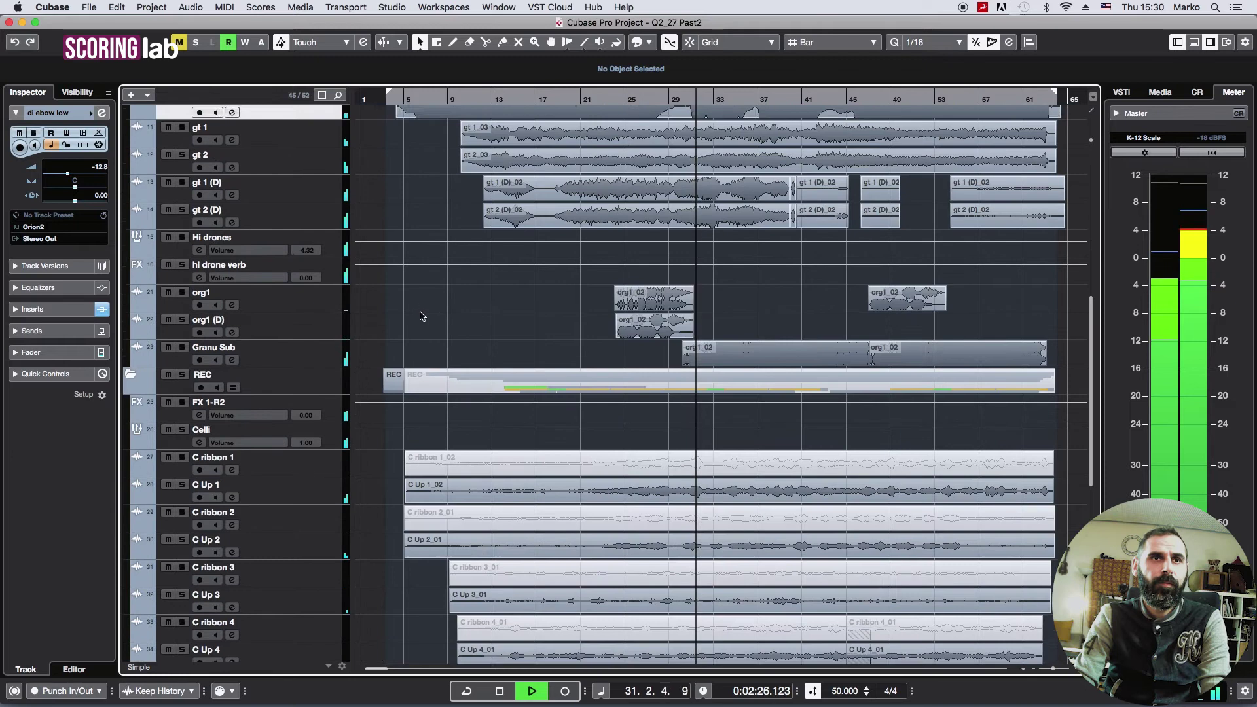
pyautogui.press('h')
pyautogui.press('h')
pyautogui.press('h')
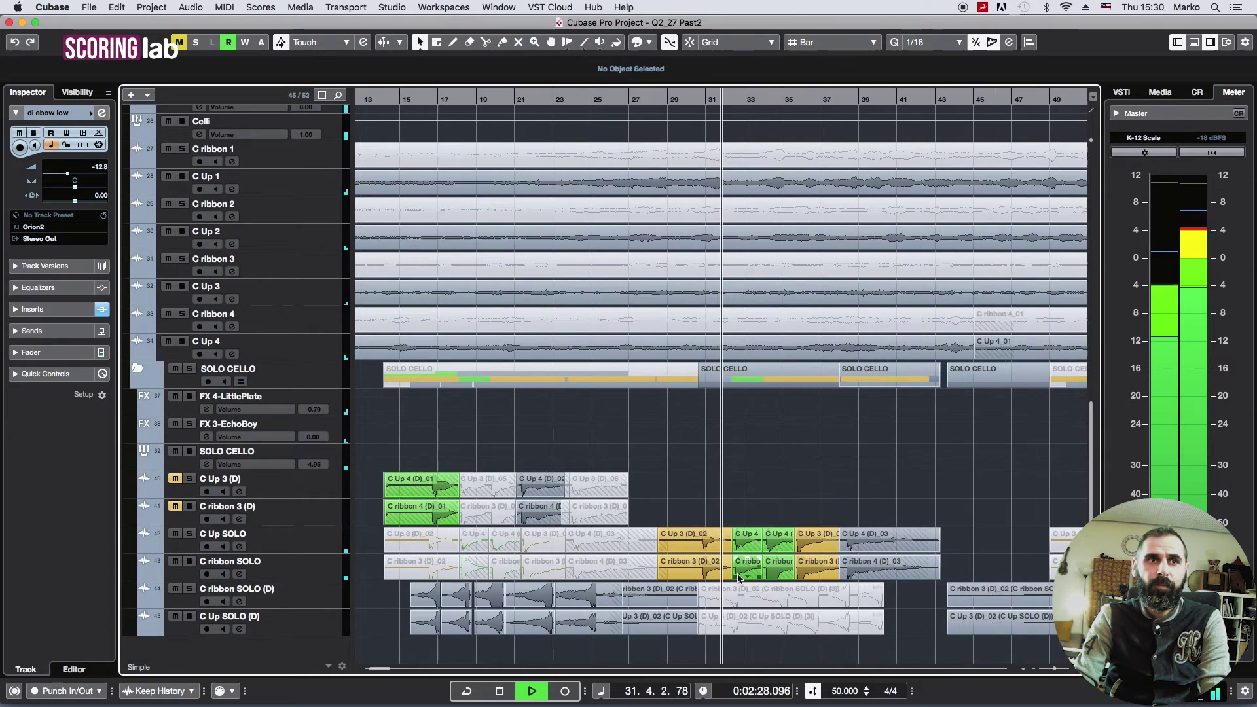
pyautogui.press('h')
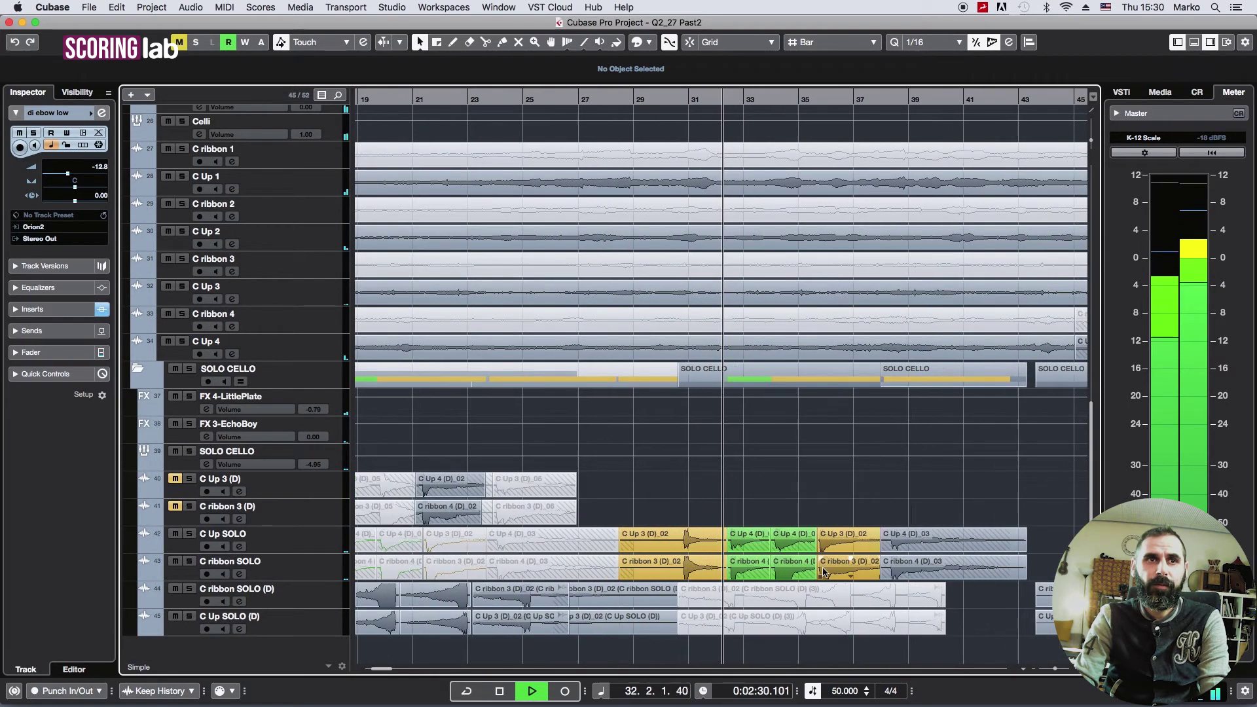
pyautogui.press('h')
pyautogui.press('h')
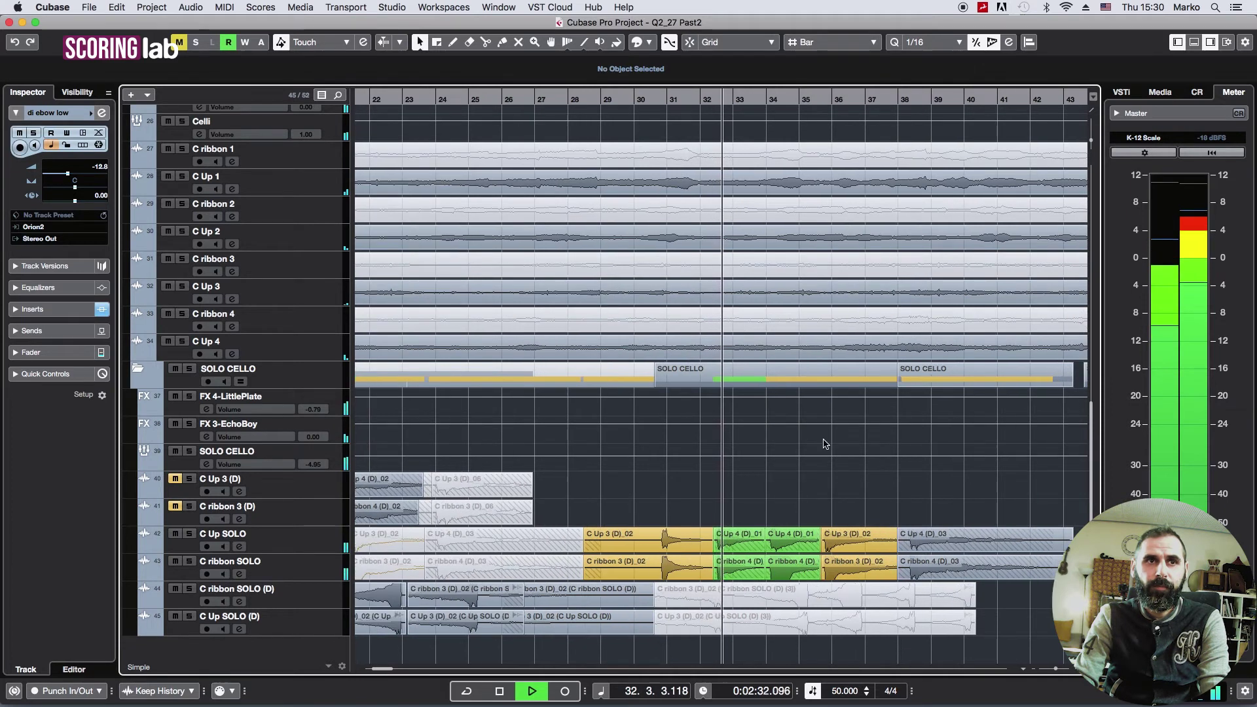
pyautogui.press('h')
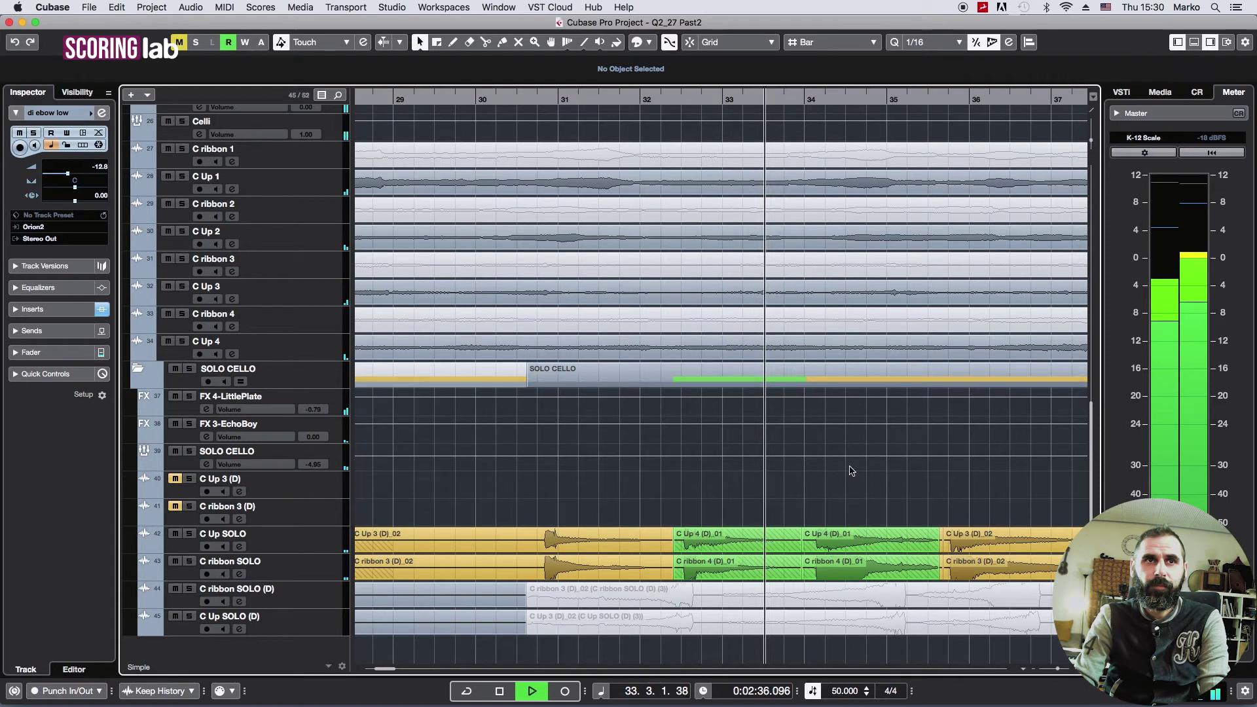
# Solo the Station 1 track to hear its clip alone, then restore the full mix.
pyautogui.scroll(3, 859, 488)
pyautogui.hotkey('alt', 'shift', 'z')
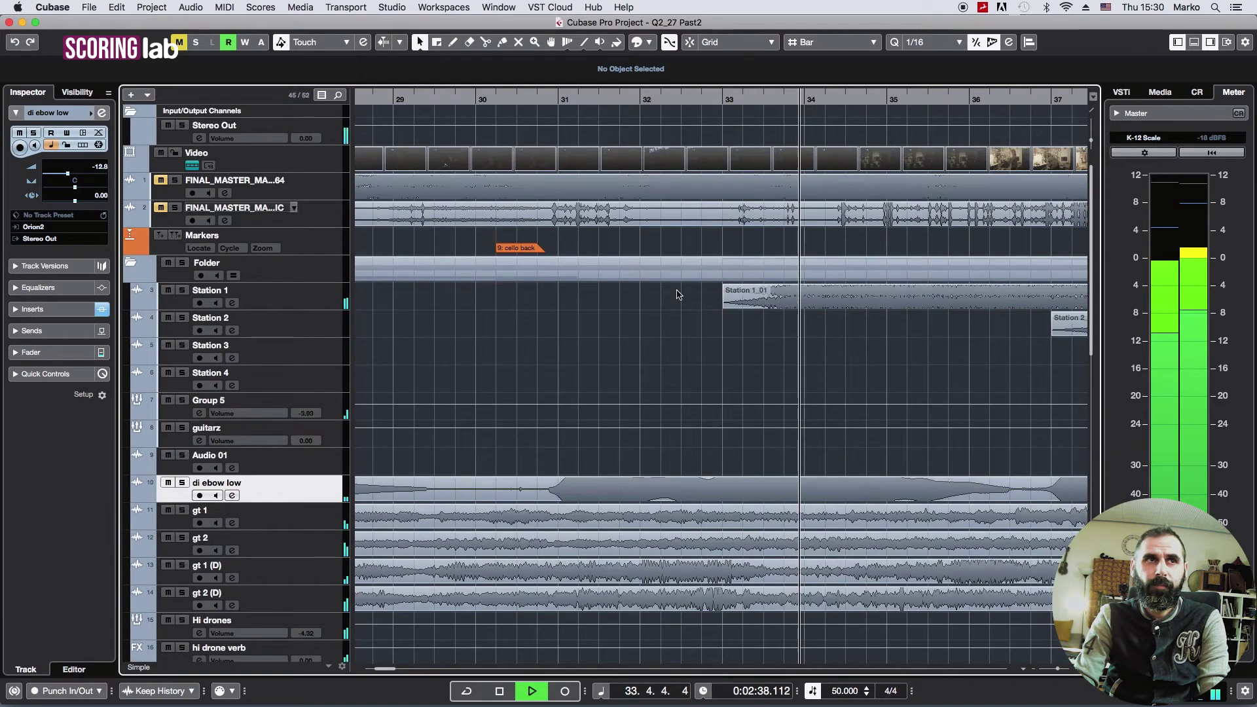
pyautogui.click(182, 290)
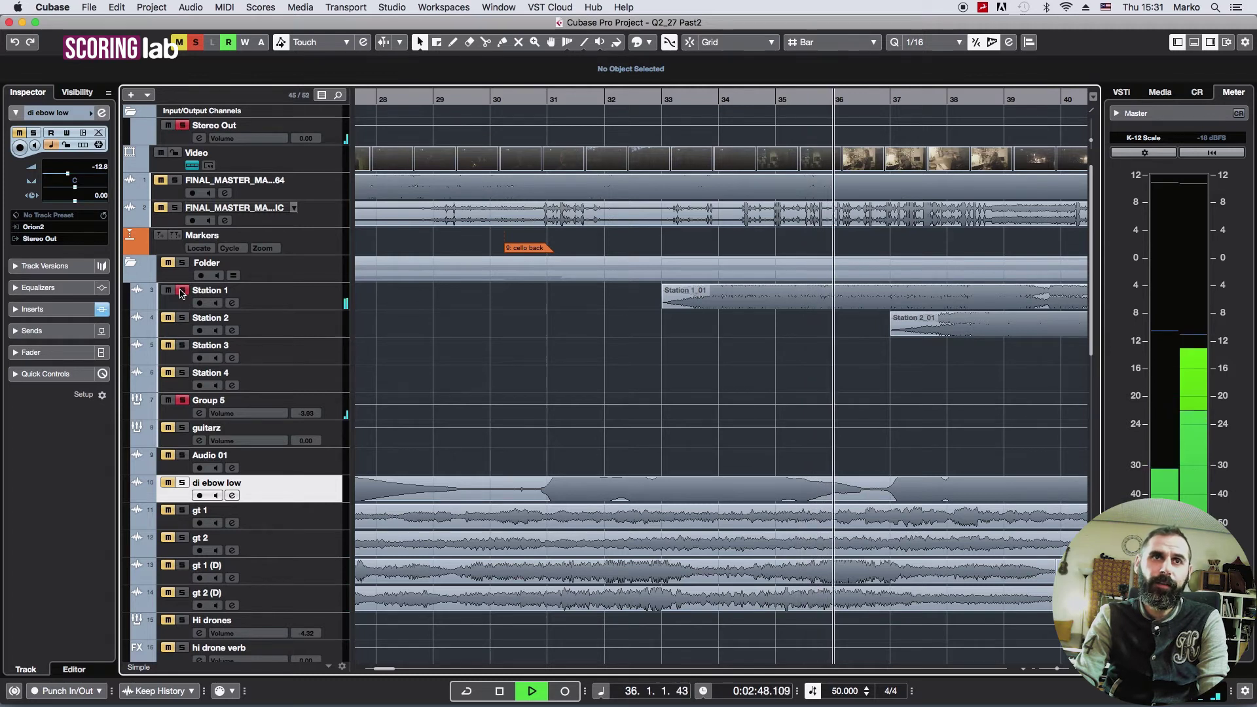
pyautogui.click(182, 292)
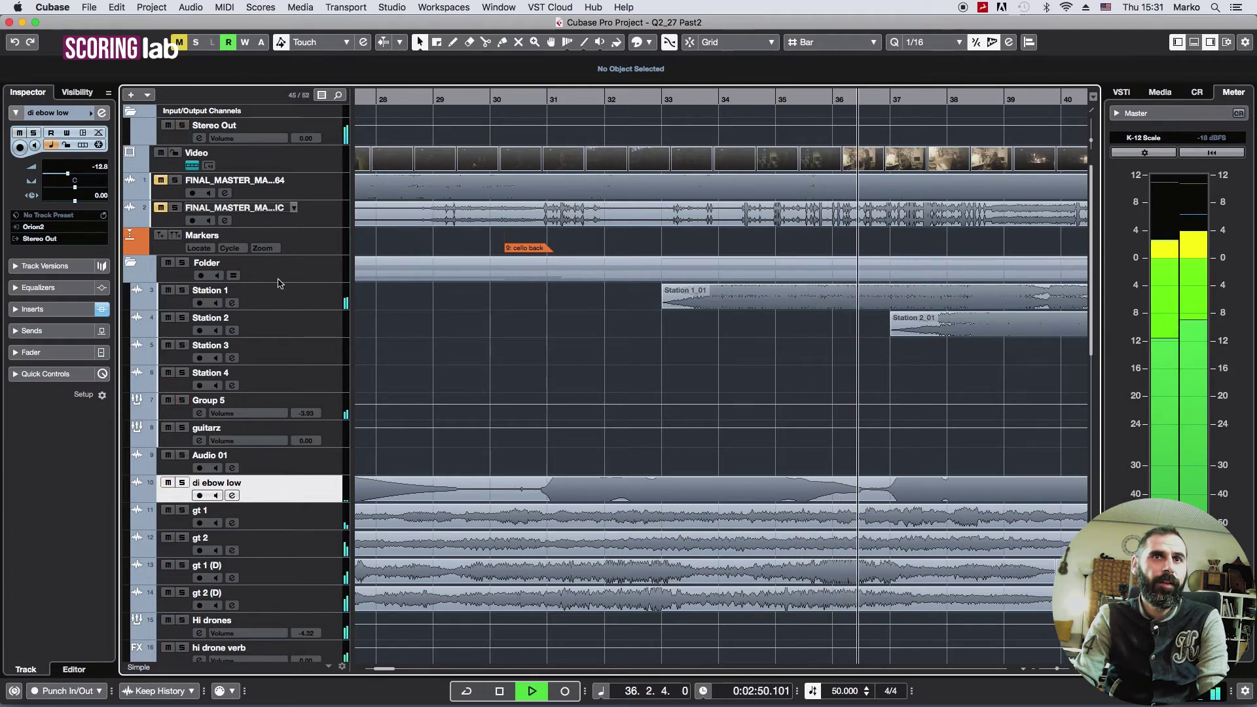
# Audition the Station 2 track in solo as its clip plays, then turn its solo off.
pyautogui.press('g')
pyautogui.press('g')
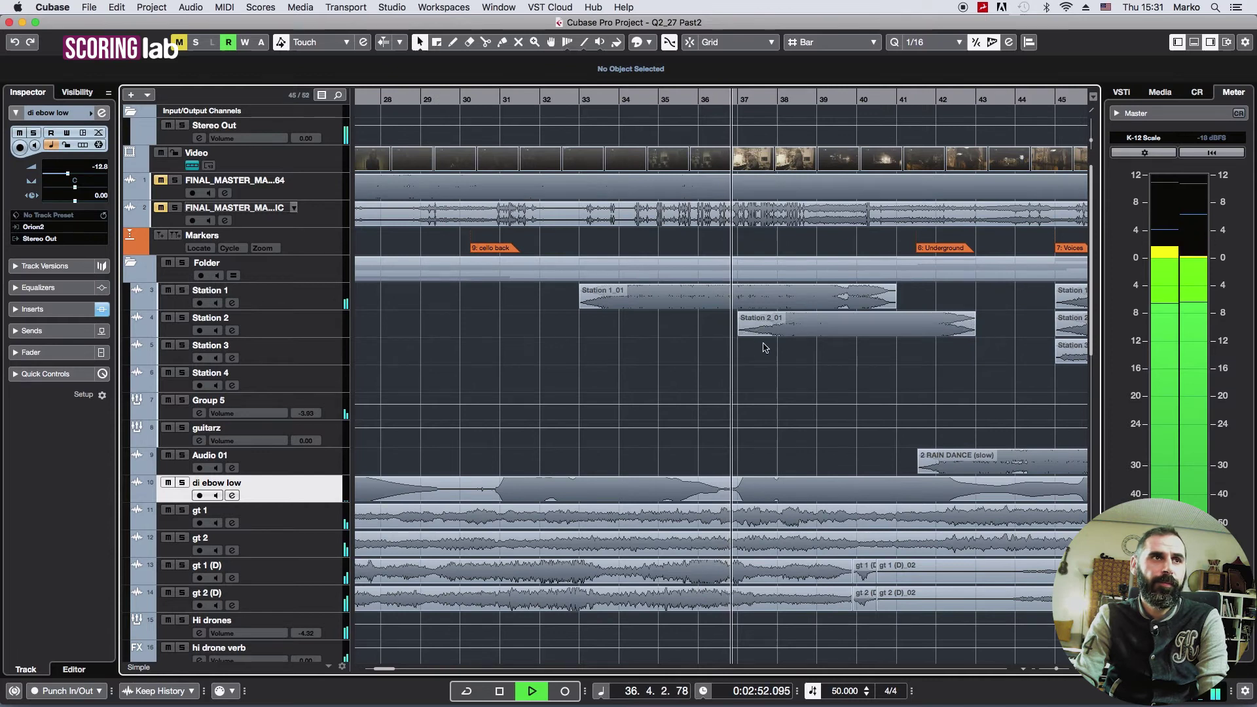
pyautogui.click(182, 318)
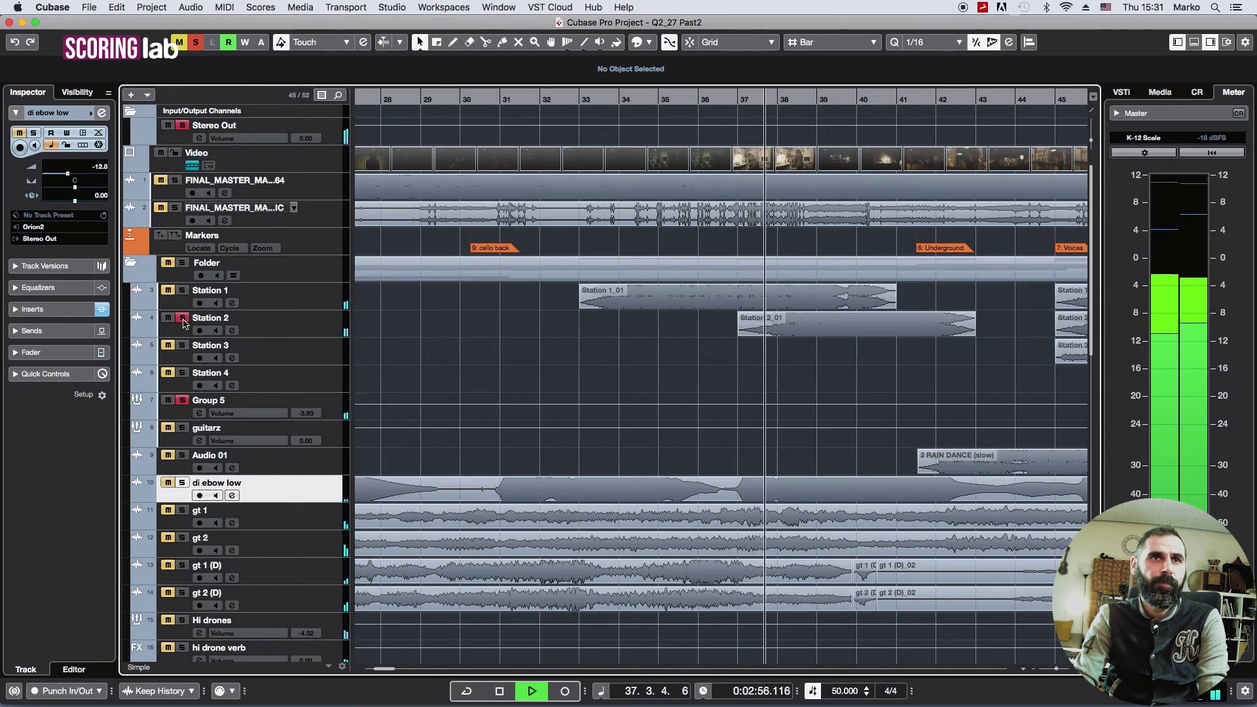
pyautogui.click(183, 319)
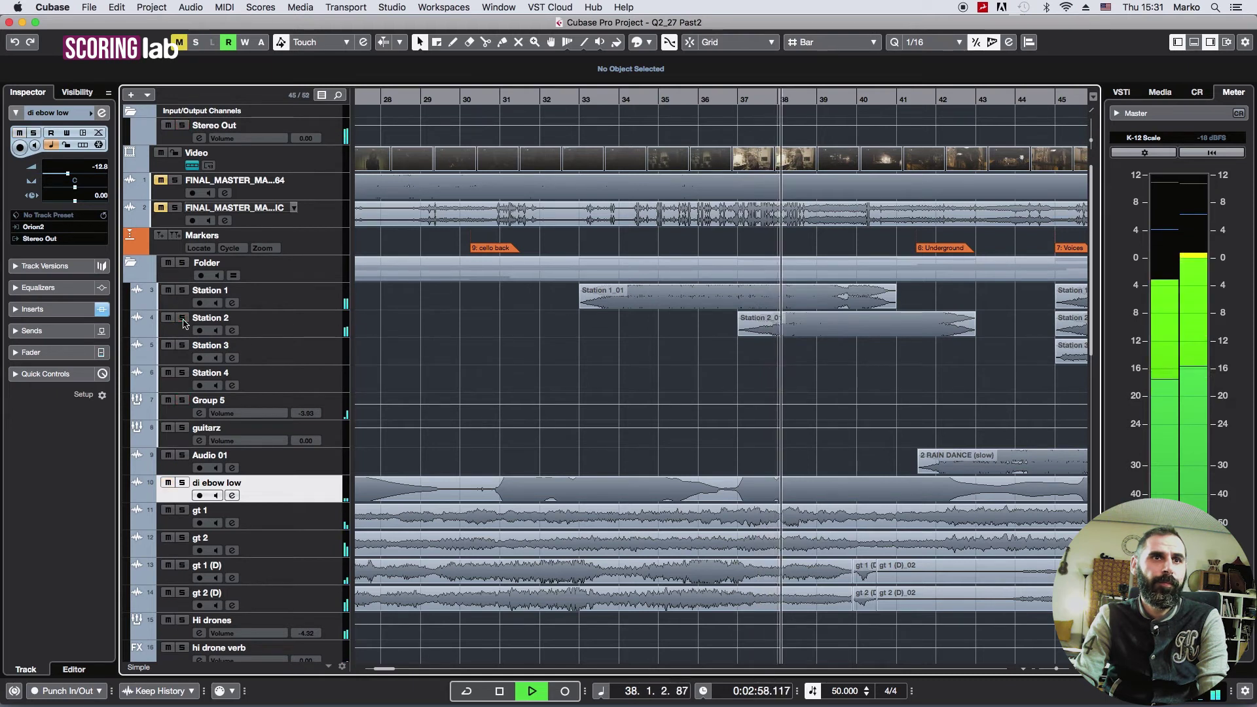
# Examine the cello and solo cello clips around bars 37–49, then the station and RAIN DANCE clips above them.
pyautogui.press('g')
pyautogui.scroll(-15, 585, 367)
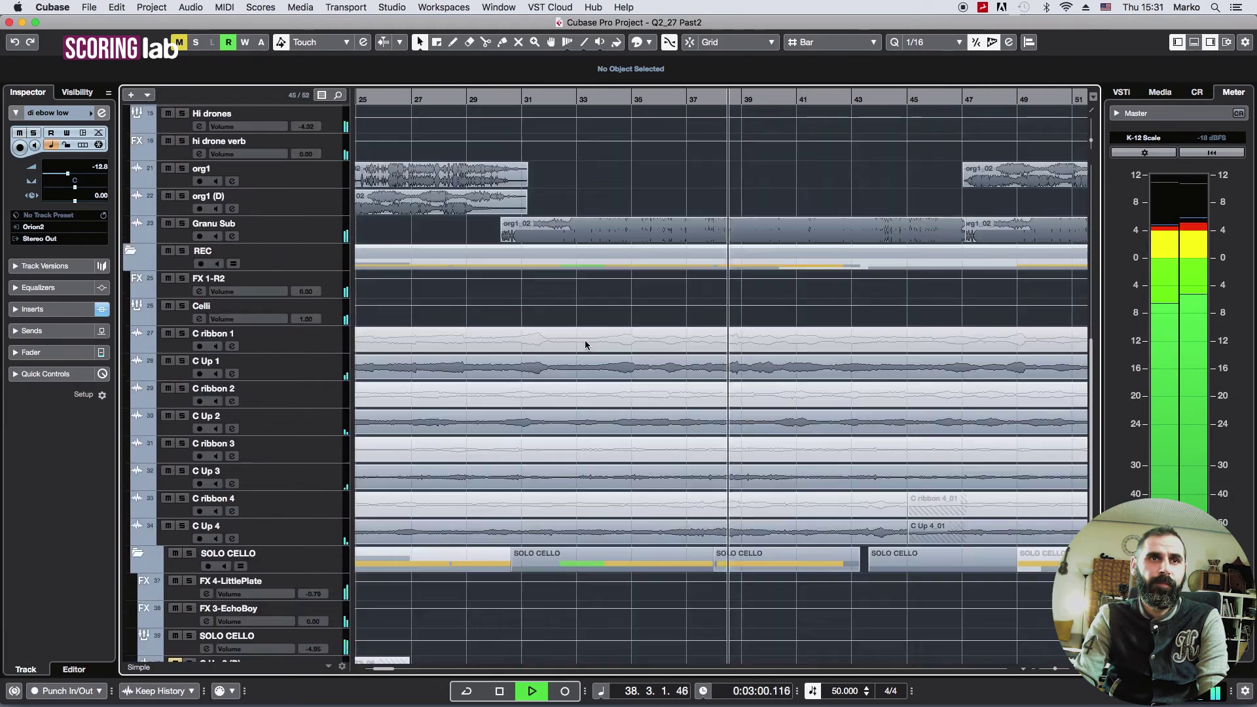
pyautogui.press('g')
pyautogui.press('g')
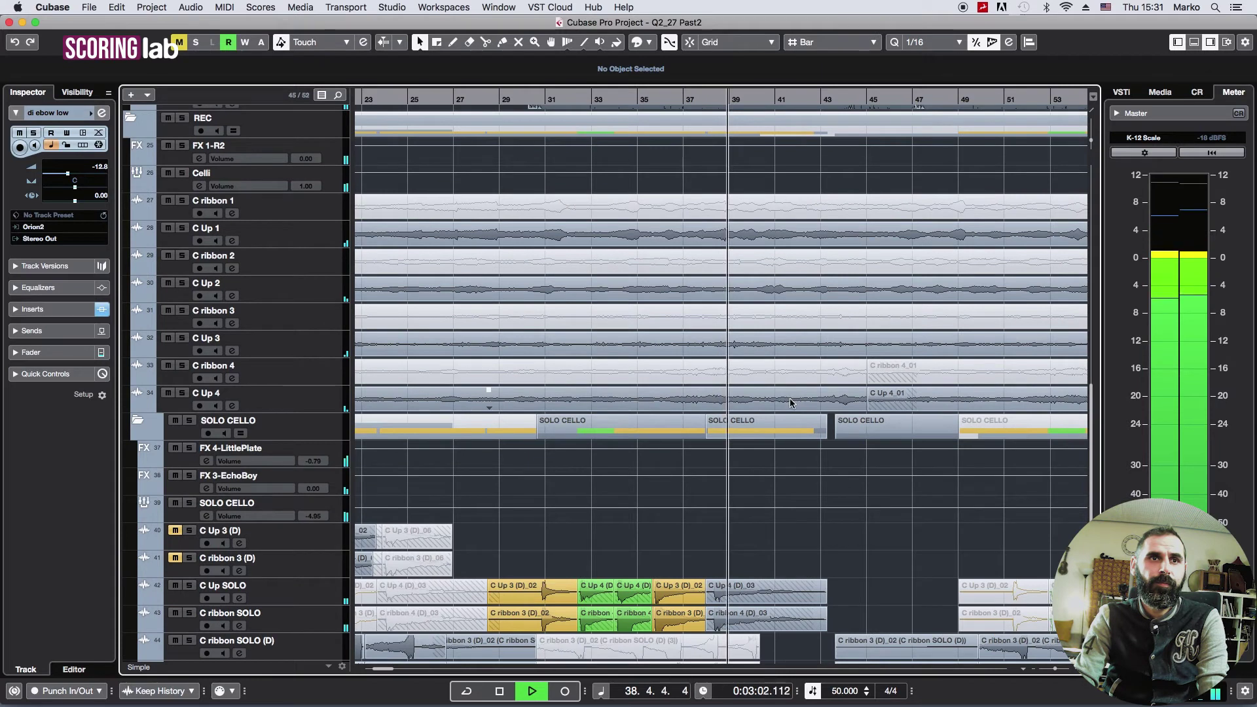
pyautogui.scroll(-2, 792, 399)
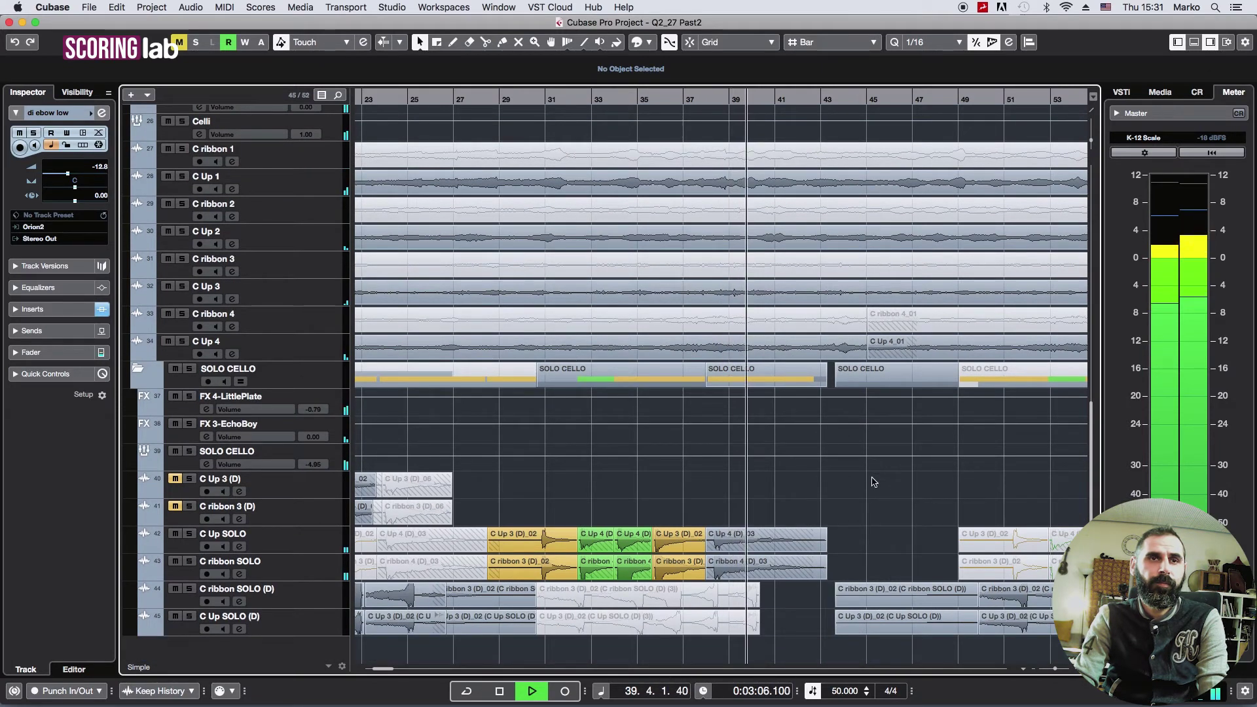
pyautogui.scroll(20, 874, 478)
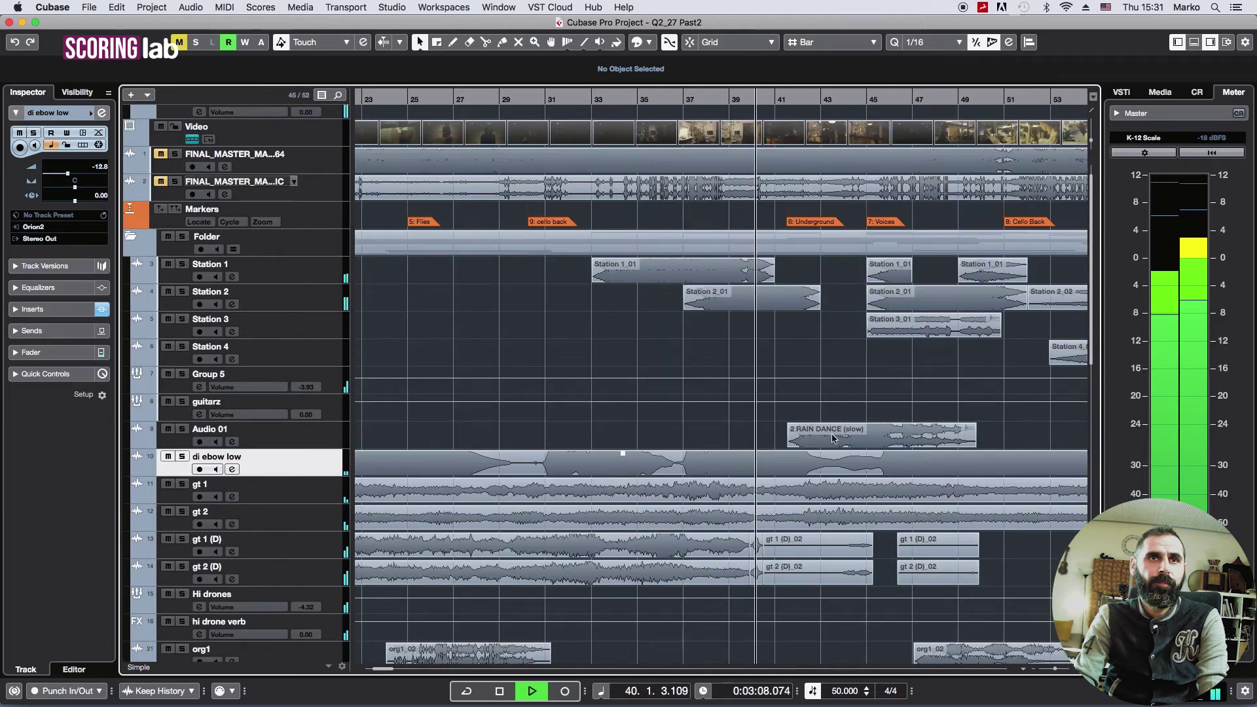
# Solo the Granu Sub track to hear it alone, then turn its solo off and show more of the timeline.
pyautogui.scroll(-15, 507, 412)
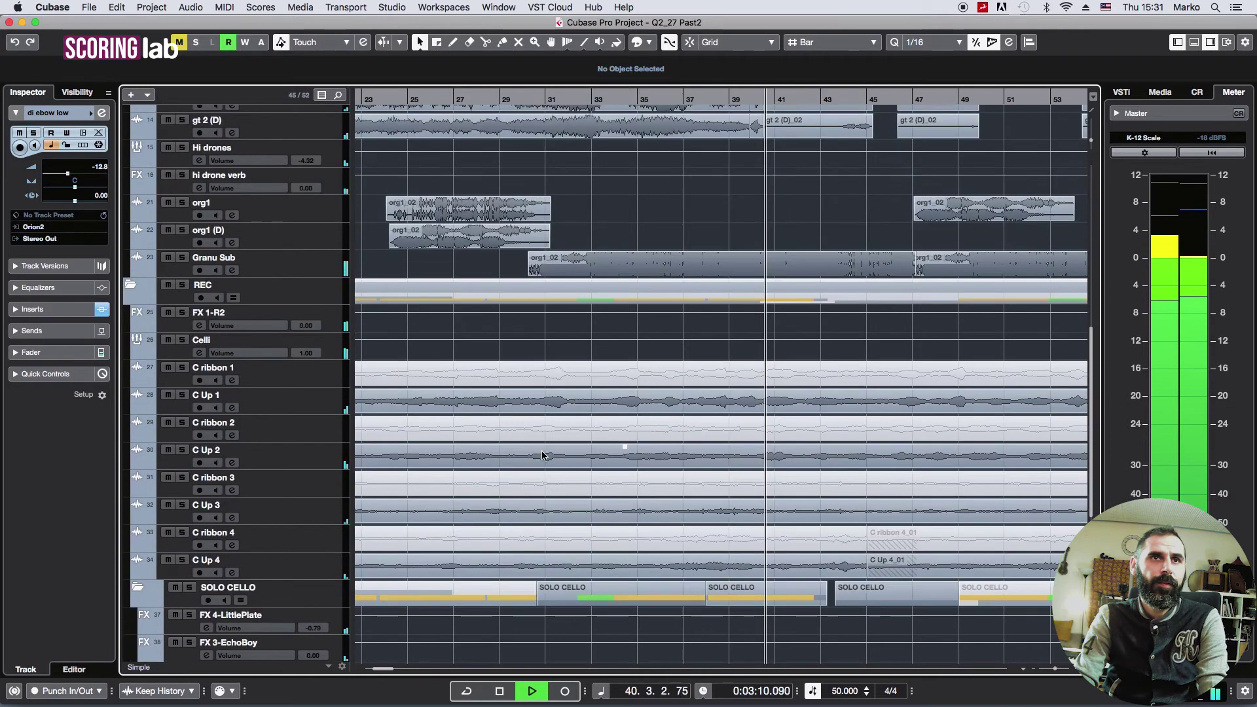
pyautogui.click(183, 270)
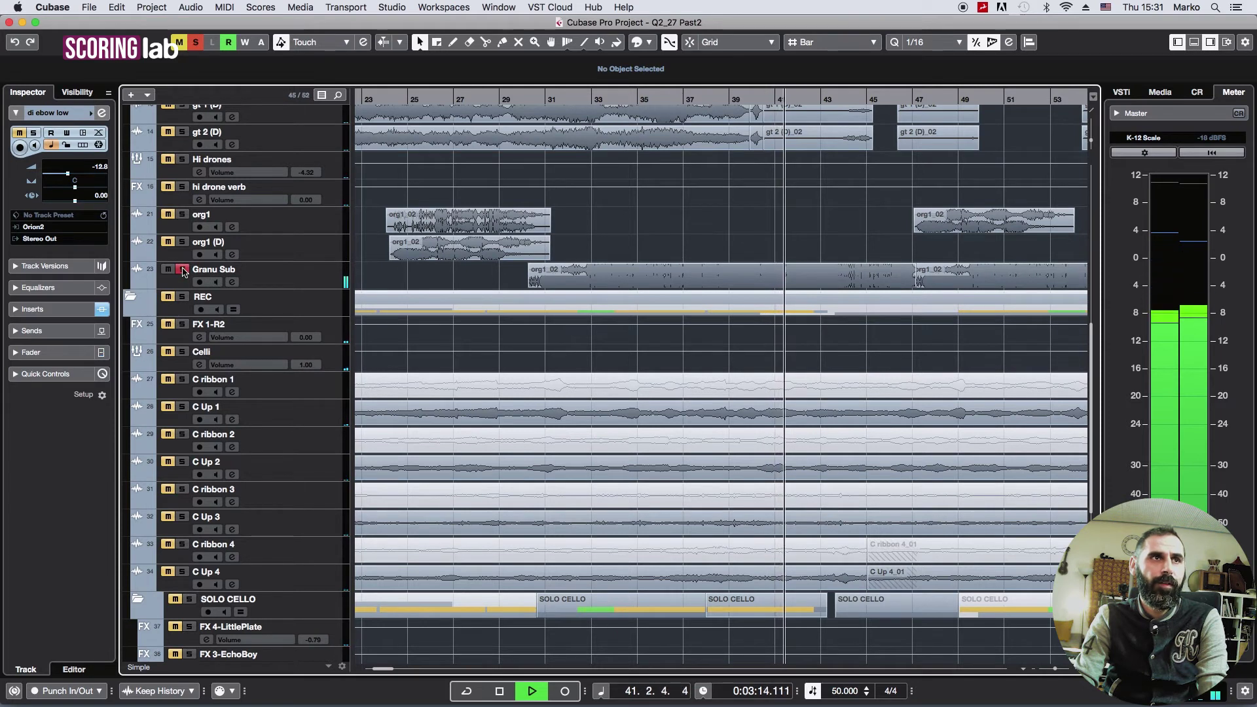
pyautogui.click(183, 269)
pyautogui.press('g')
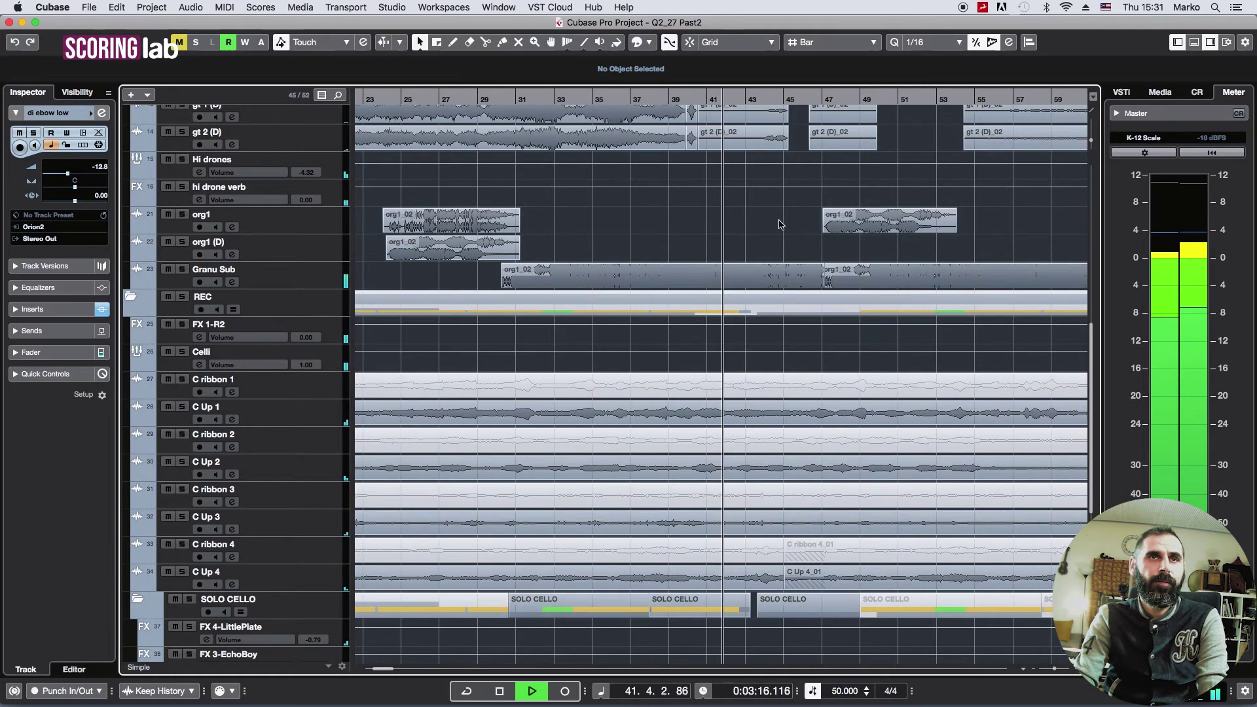
# Audition the Station 3 track in solo around bar 47, then turn its solo off.
pyautogui.scroll(10, 779, 224)
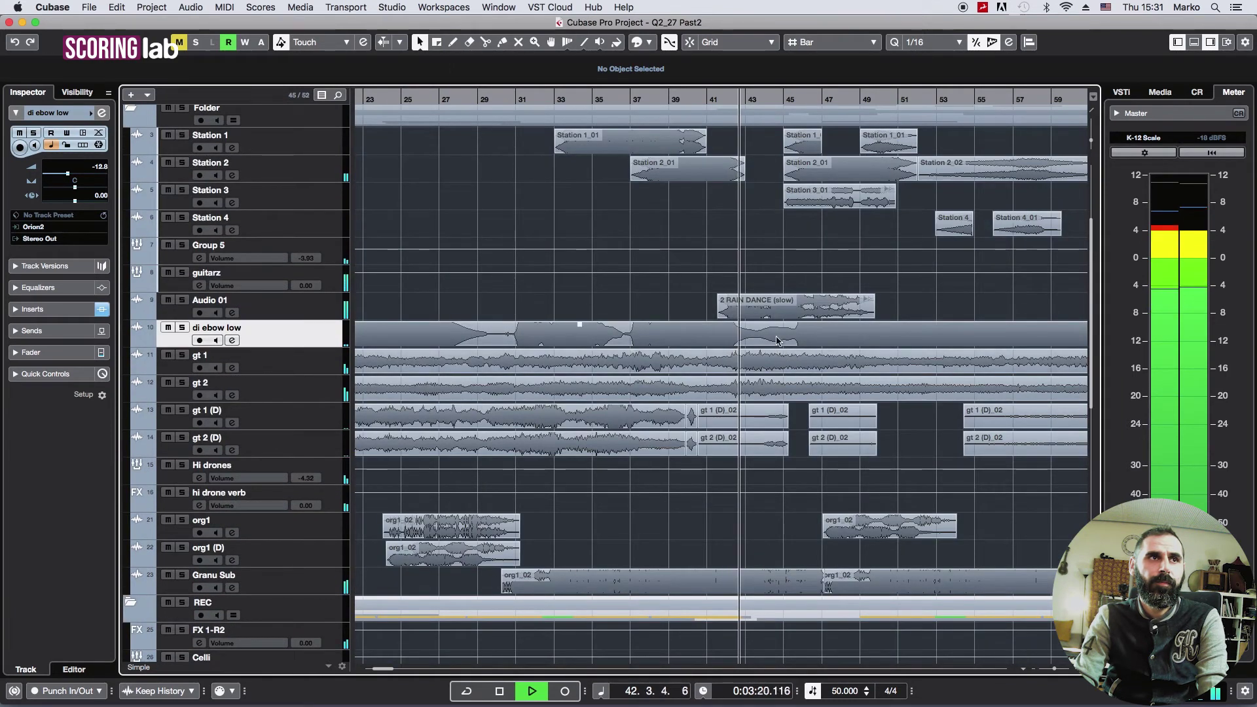
pyautogui.scroll(-15, 915, 309)
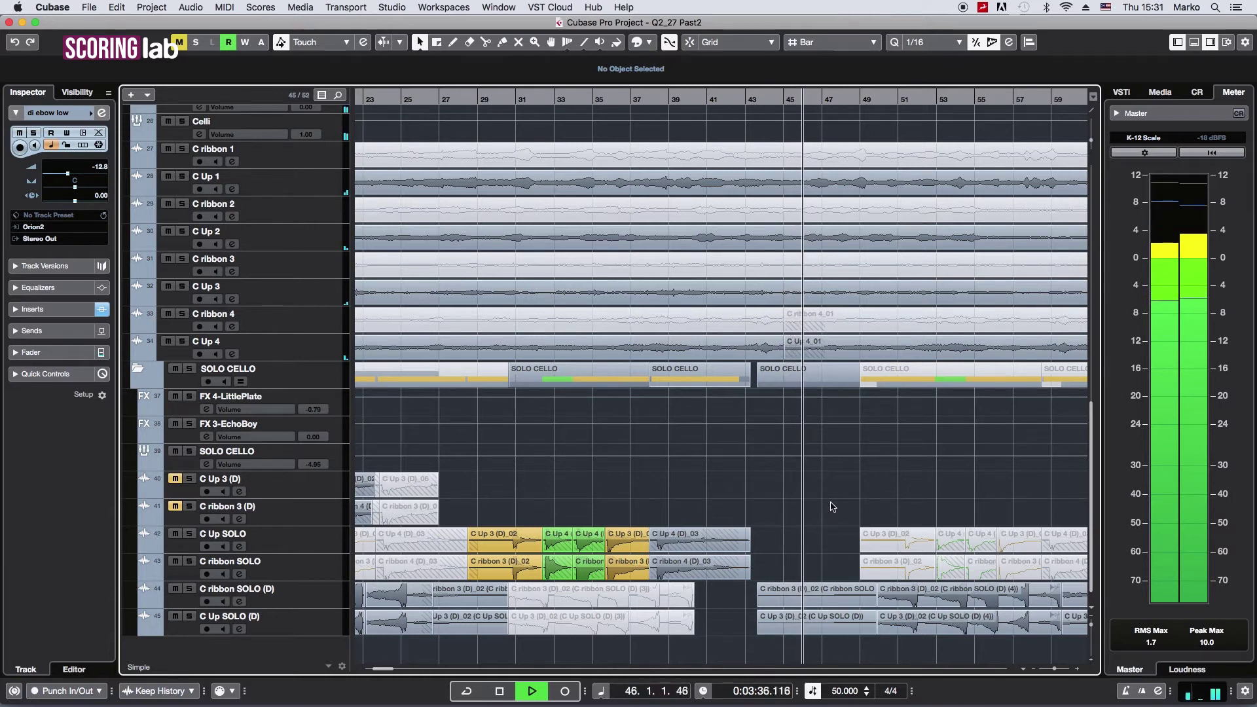
pyautogui.hotkey('alt', 'z')
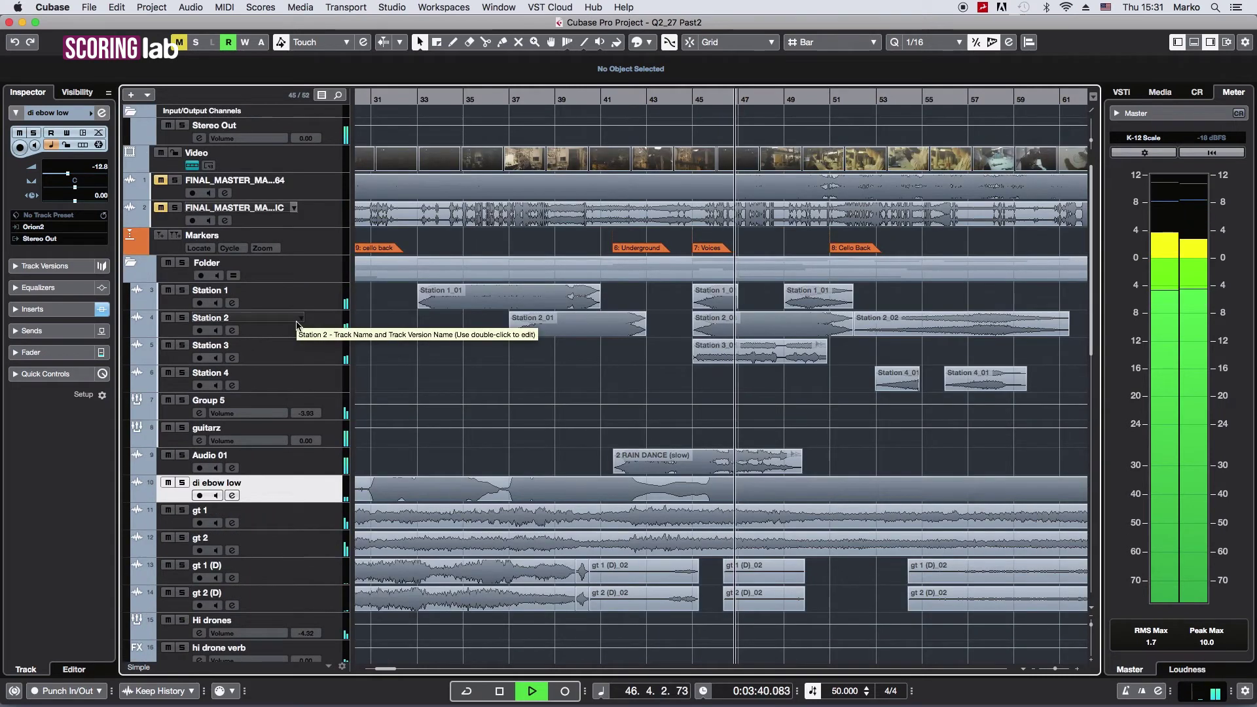
pyautogui.click(182, 347)
pyautogui.click(182, 347)
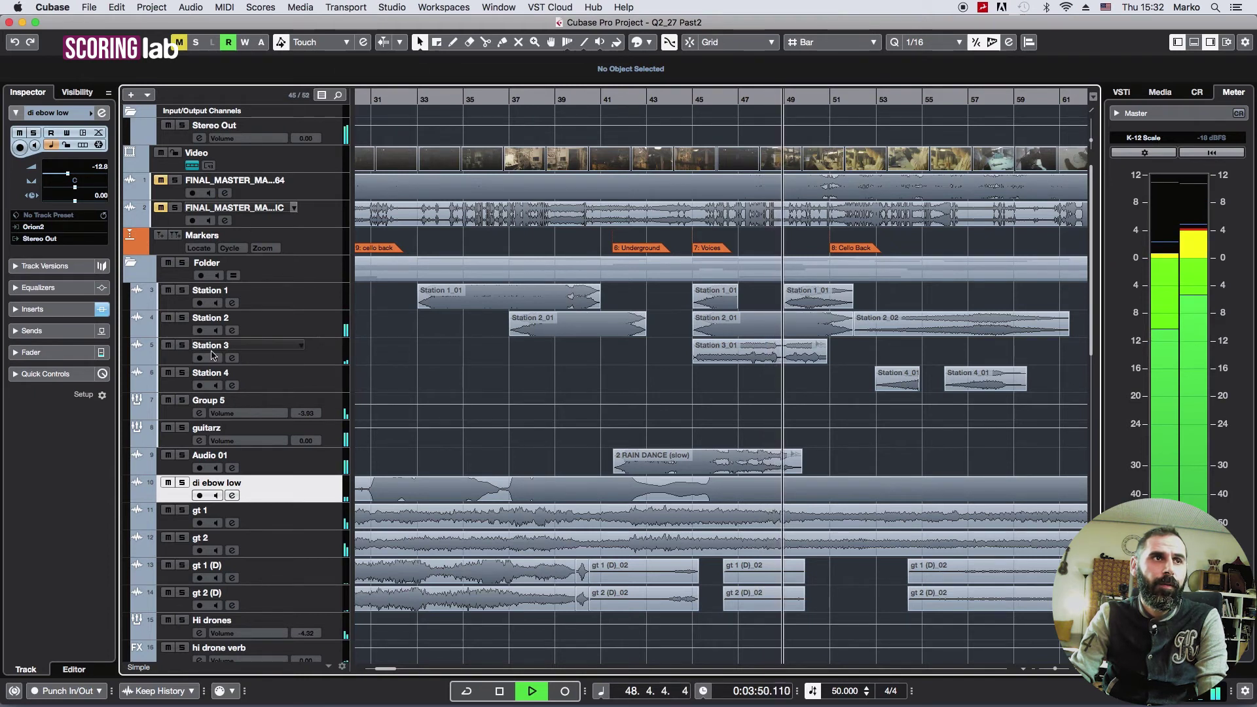
# Solo the Station 1, Station 2 and Station 3 tracks together, then bring back the full mix.
pyautogui.click(183, 292)
pyautogui.click(184, 318)
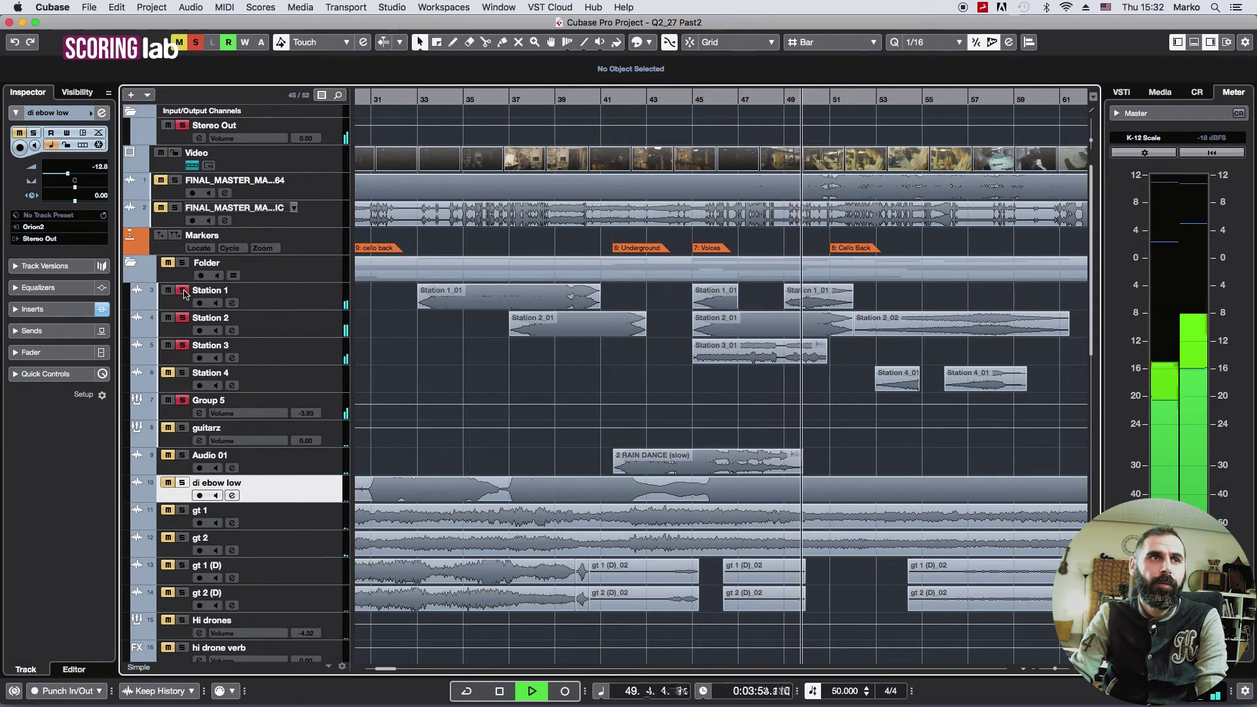
pyautogui.click(184, 318)
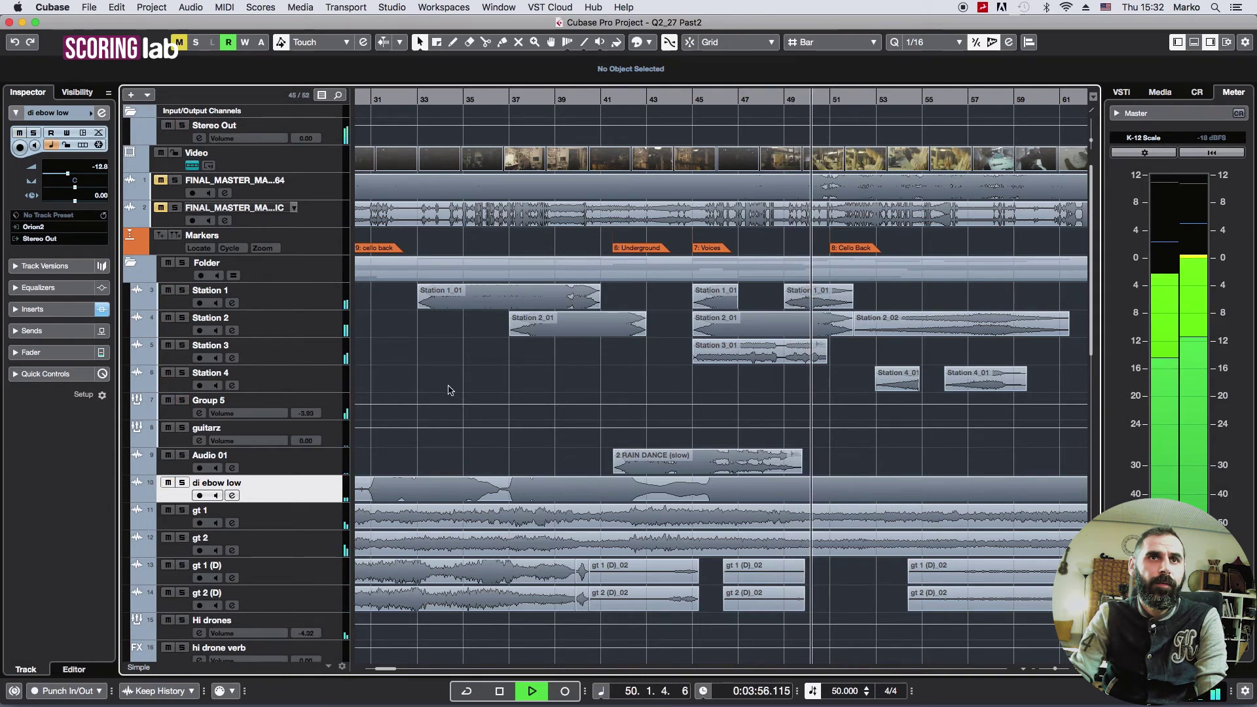
# Solo the org1 track to hear its clip from bar 51 alone, then turn its solo off.
pyautogui.press('g')
pyautogui.scroll(-5, 804, 426)
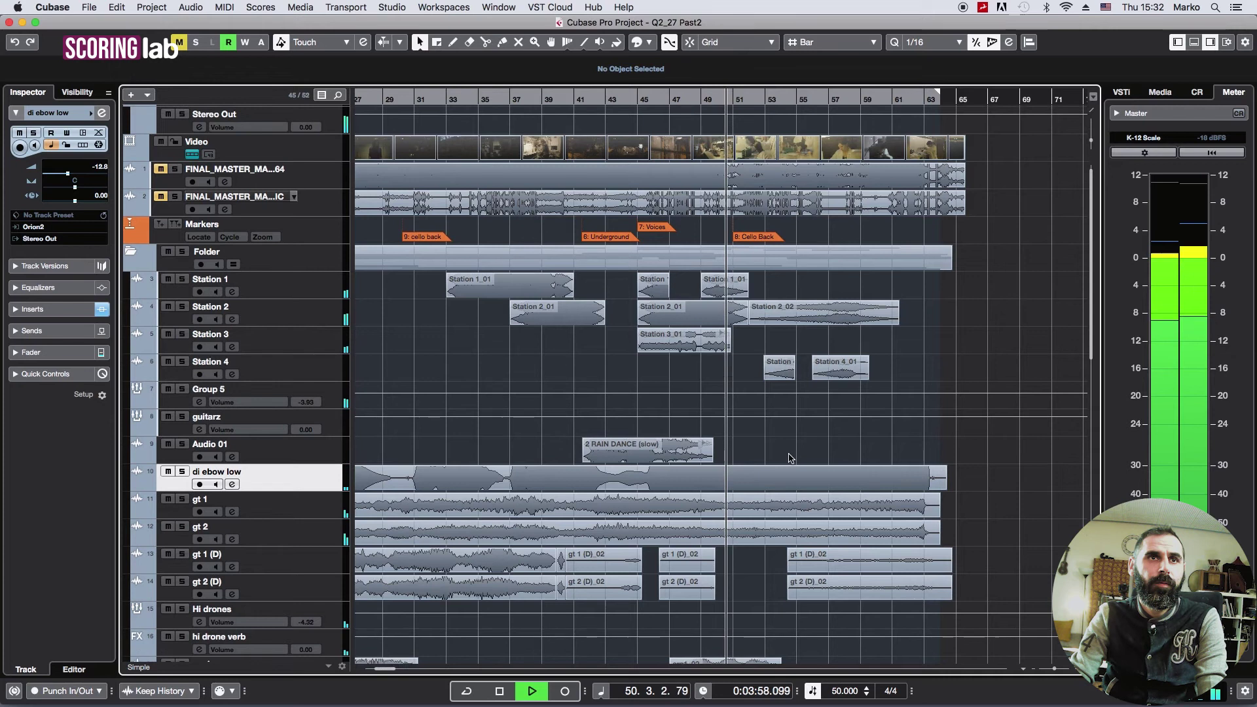
pyautogui.scroll(-3, 796, 464)
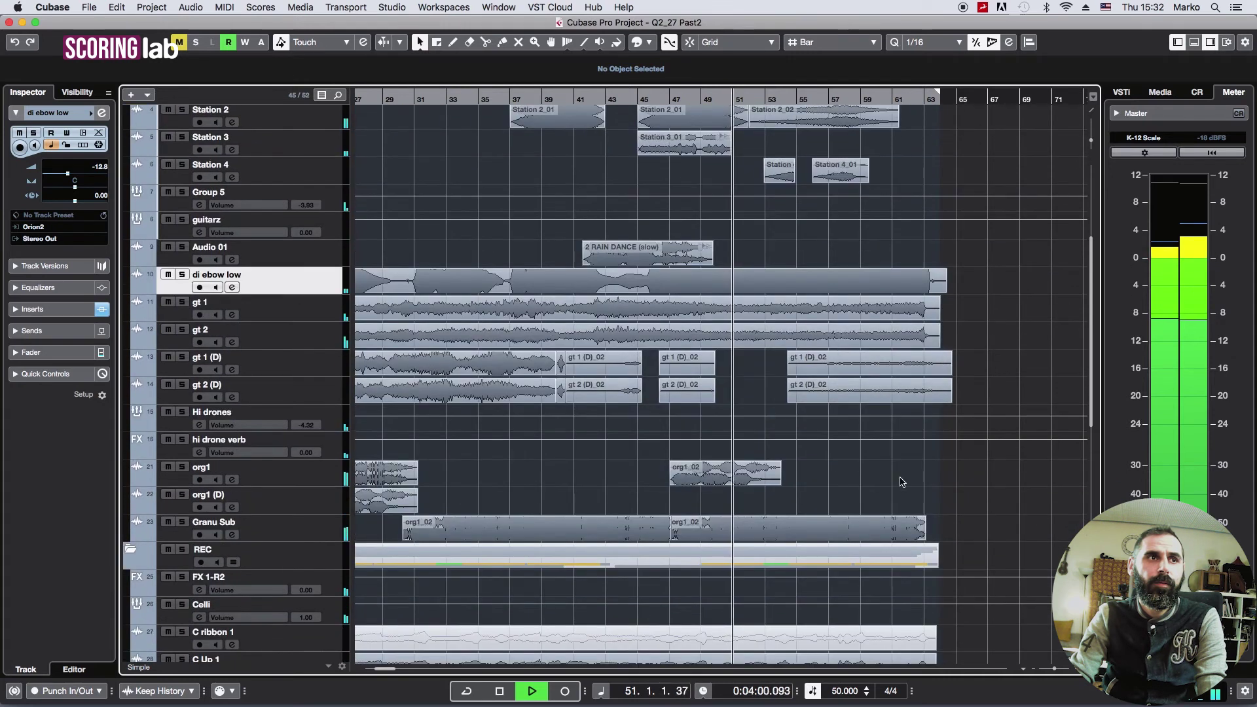
pyautogui.click(182, 467)
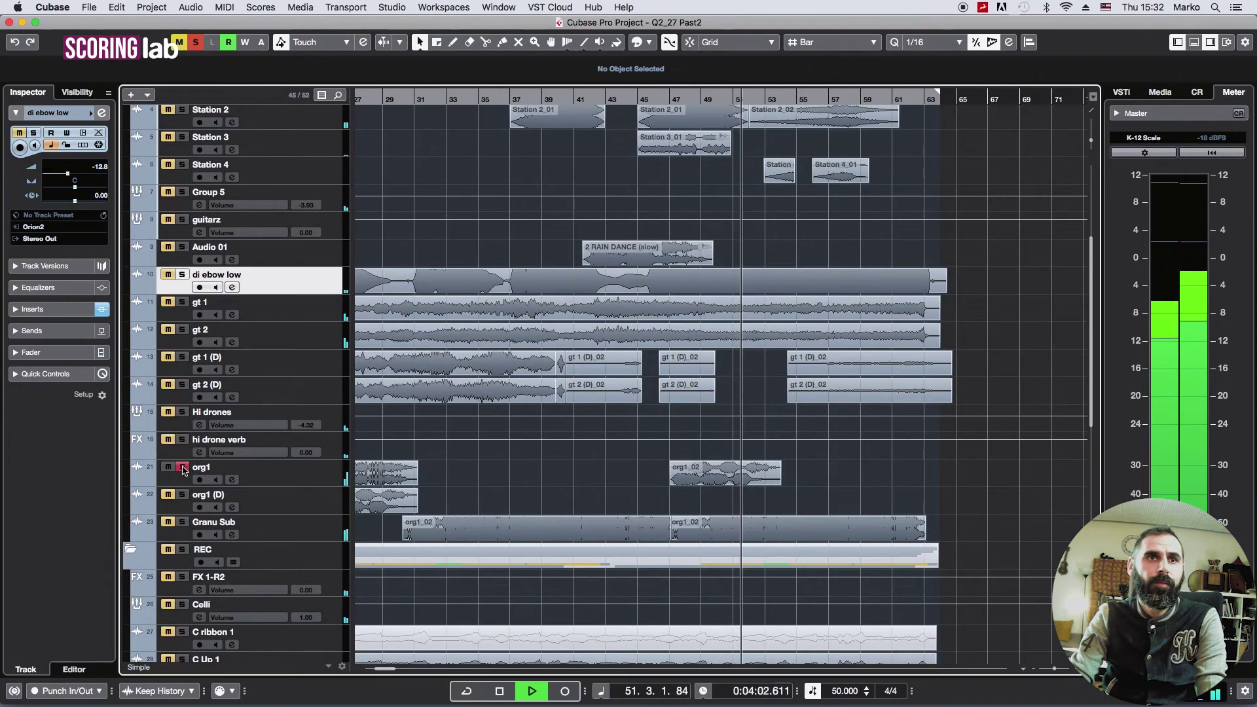
pyautogui.click(300, 482)
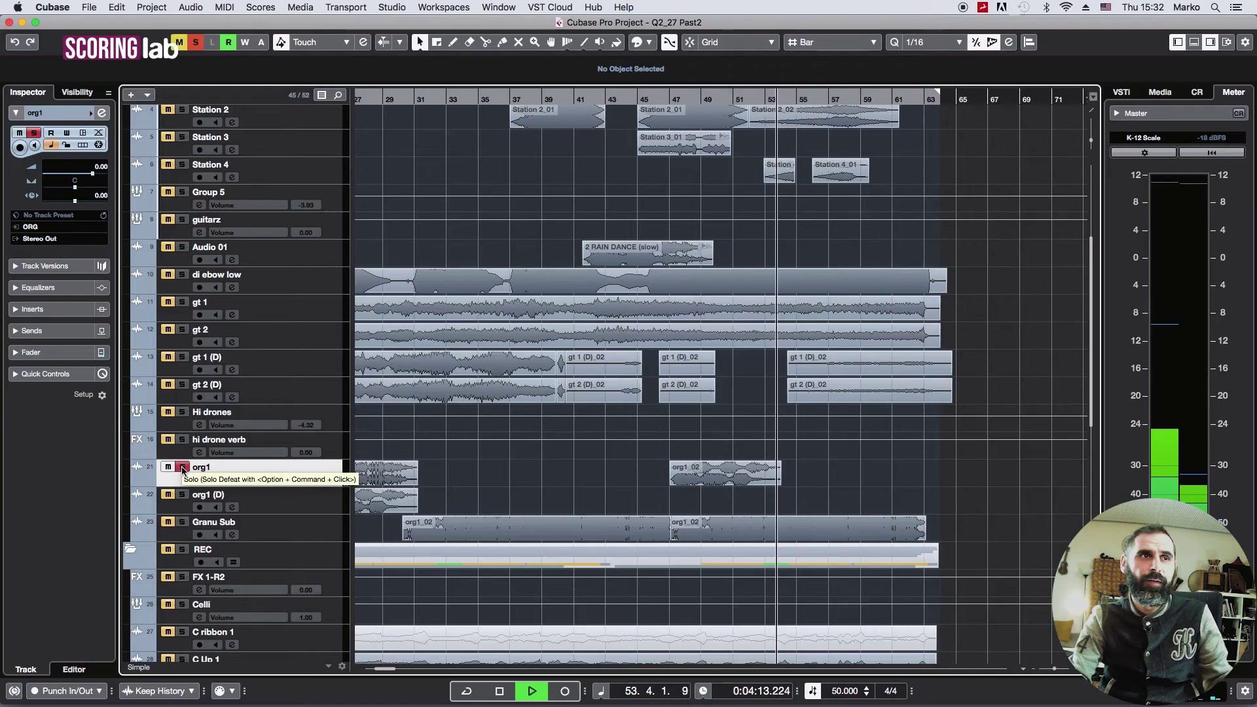
pyautogui.click(183, 468)
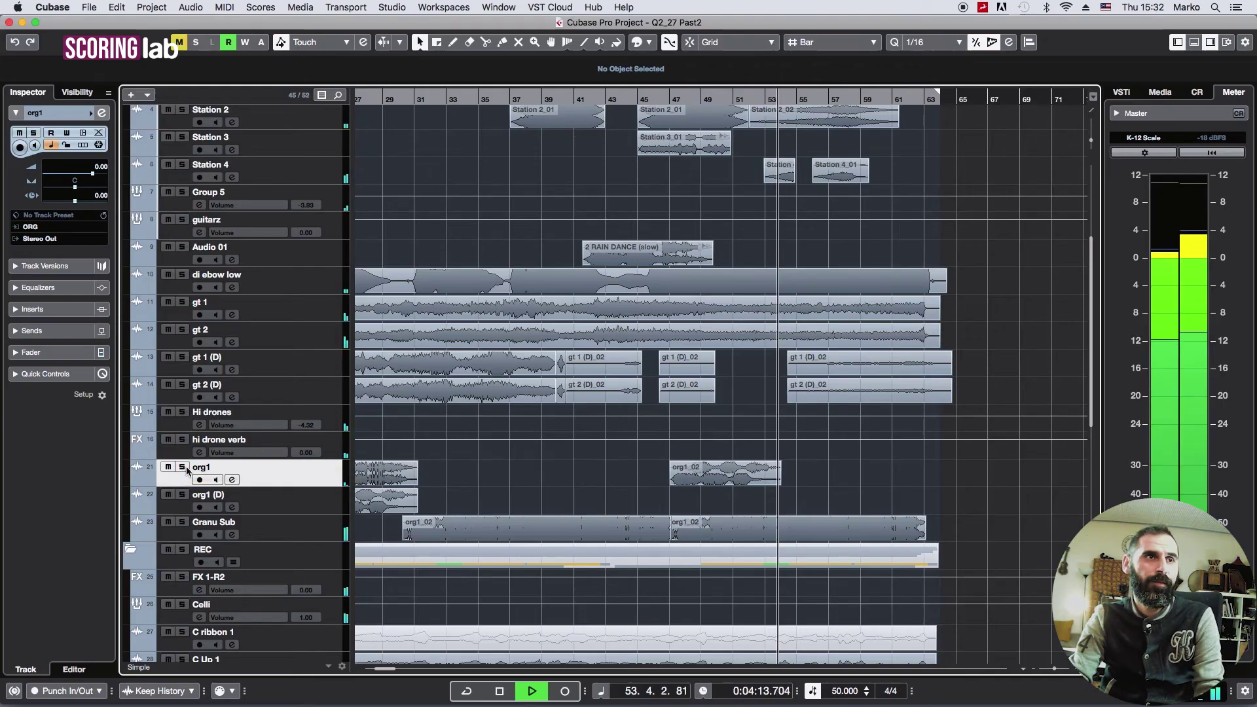
# Solo the di ebow low and gt guitar tracks together with Hi drones, then clear all solos.
pyautogui.scroll(-6, 1061, 487)
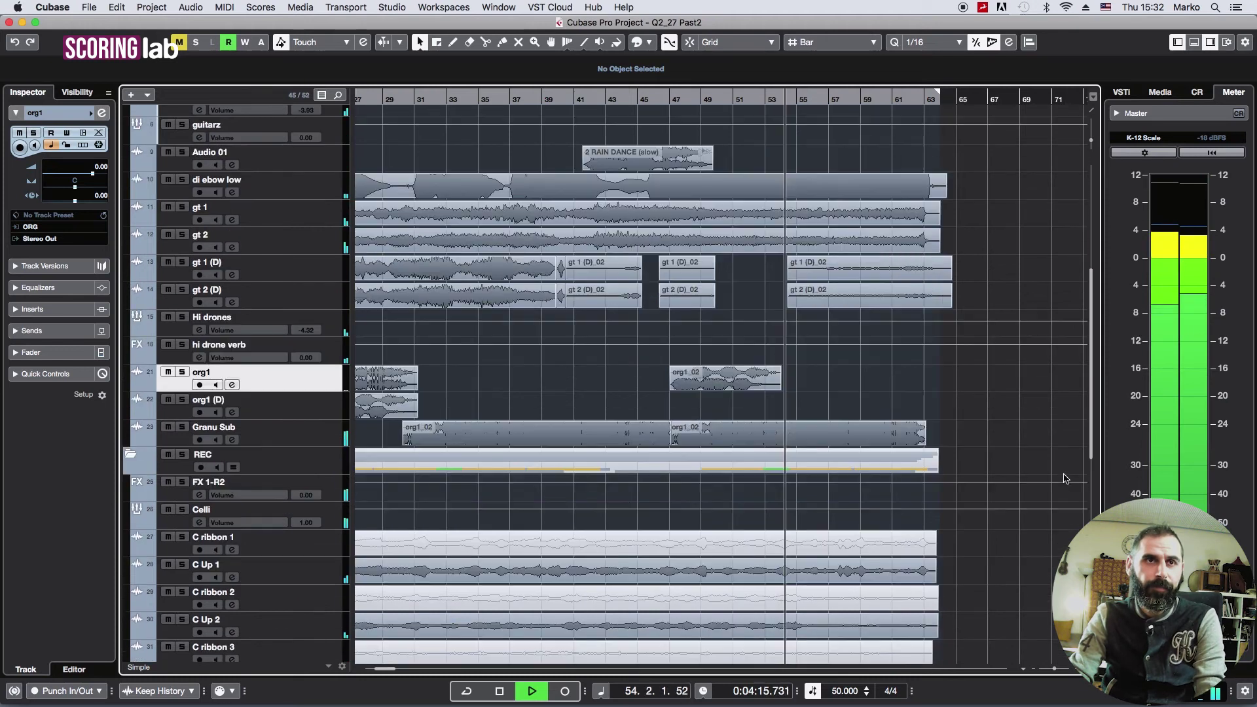
pyautogui.scroll(3, 1021, 435)
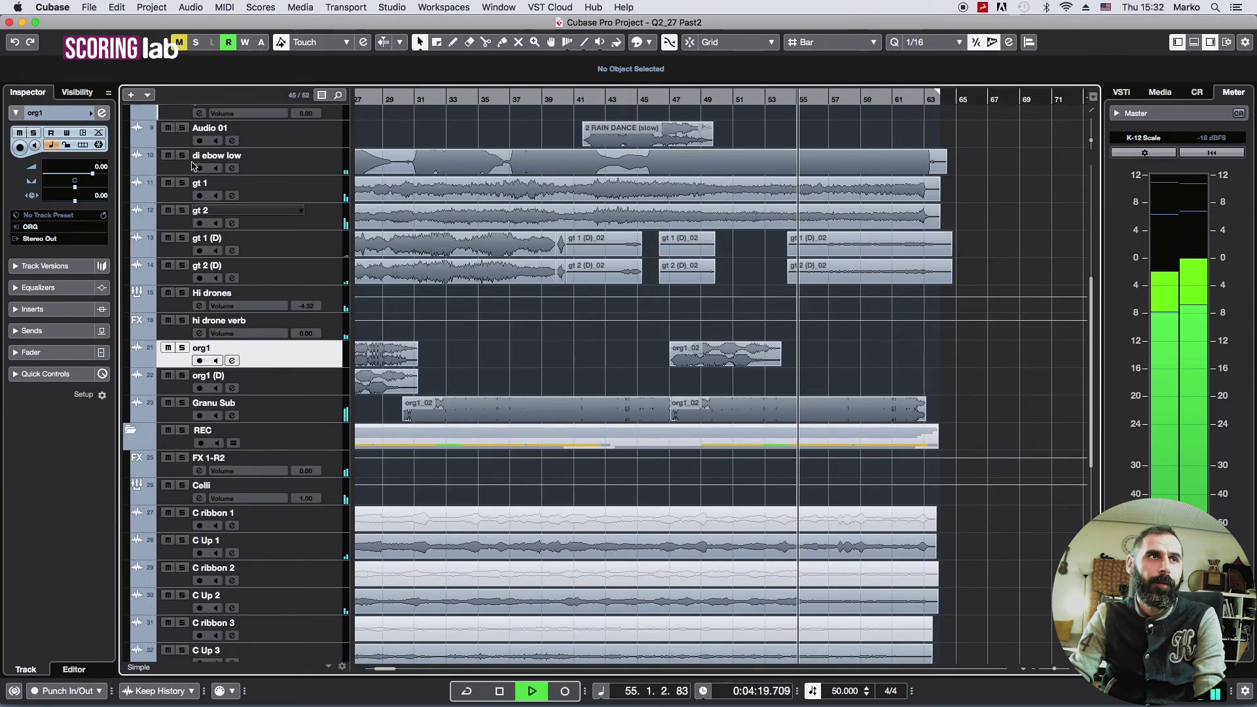
pyautogui.click(182, 292)
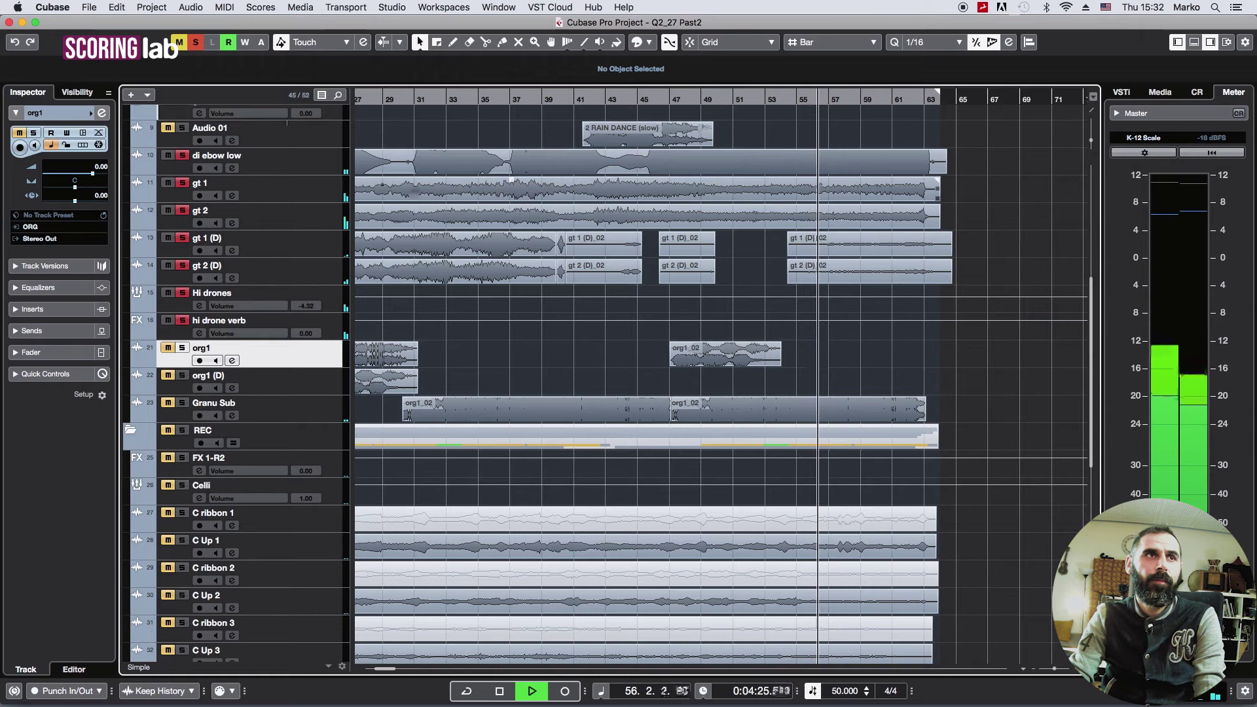
pyautogui.click(196, 42)
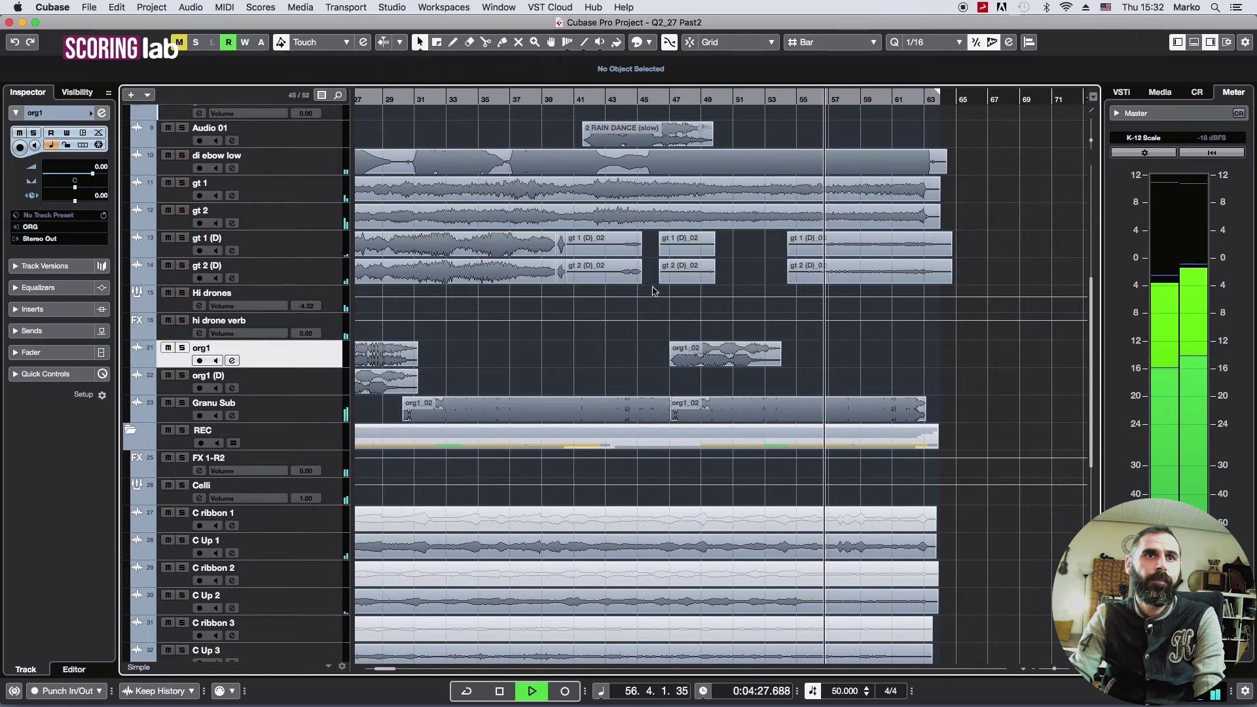
# Examine the cello and solo cello clips up to the cue's end, then check the Station 2 track above them.
pyautogui.press('g')
pyautogui.scroll(-10, 856, 332)
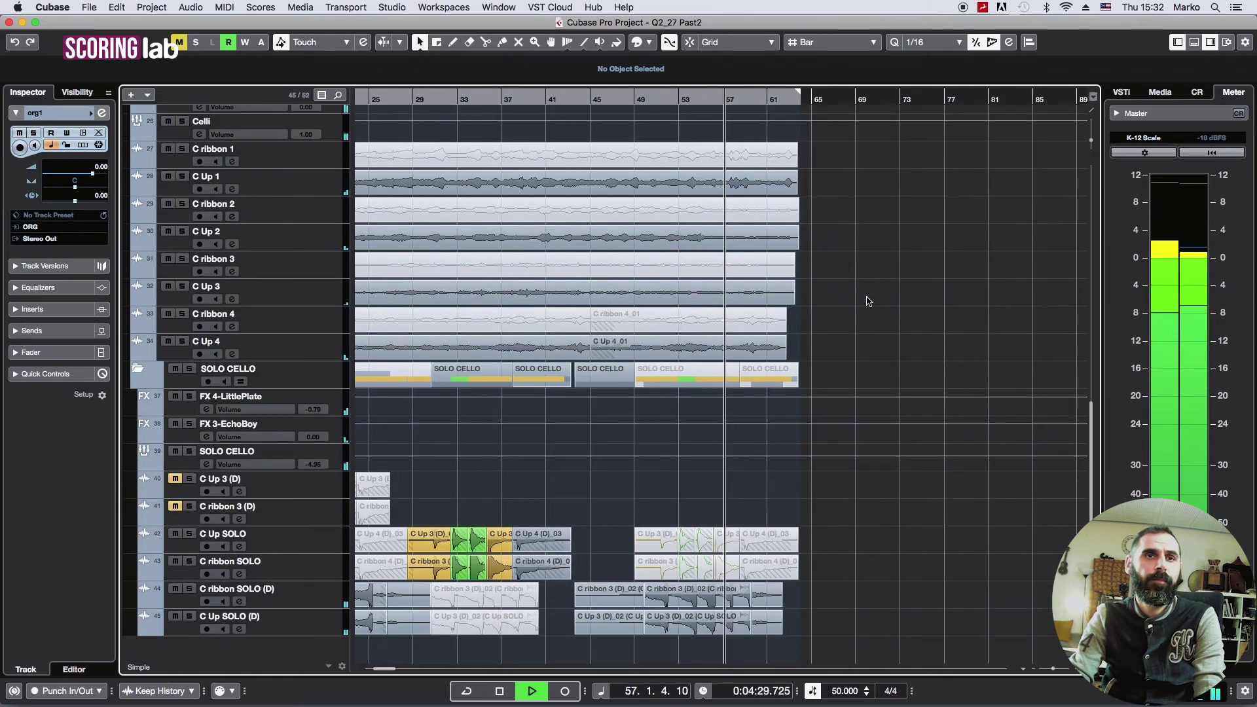
pyautogui.press('h')
pyautogui.press('h')
pyautogui.press('h')
pyautogui.press('h')
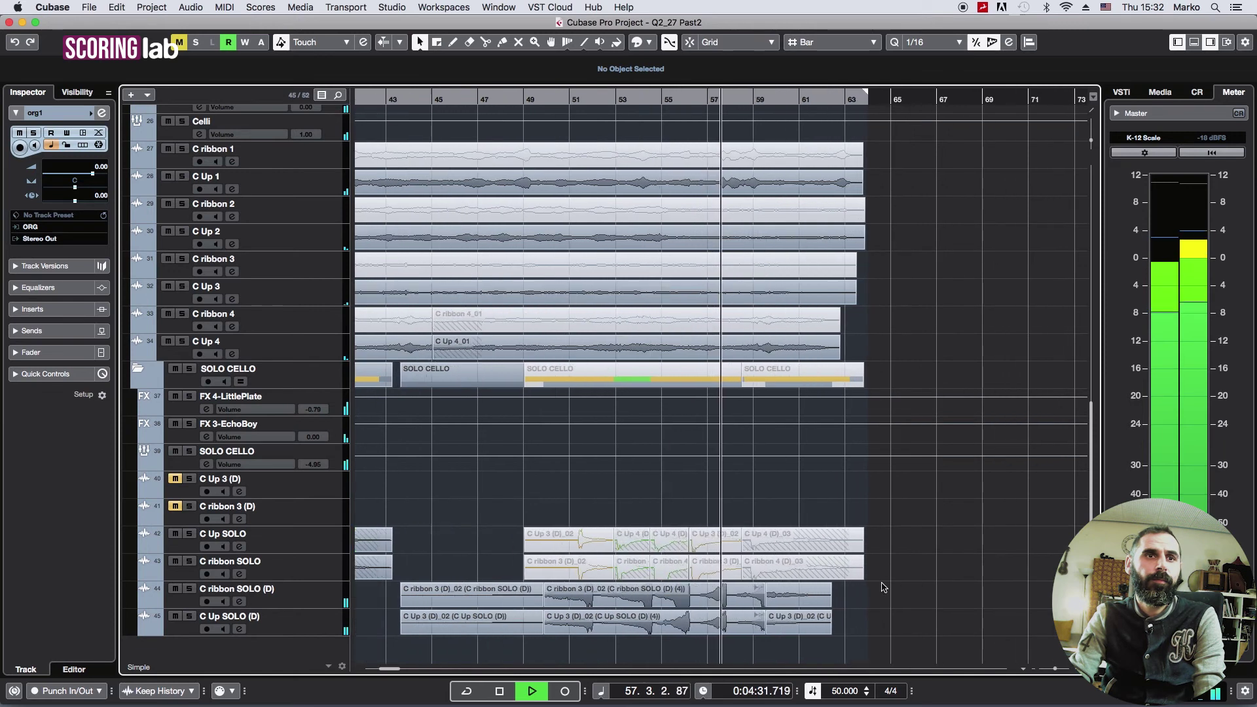
pyautogui.press('h')
pyautogui.scroll(2, 986, 543)
pyautogui.scroll(10, 986, 543)
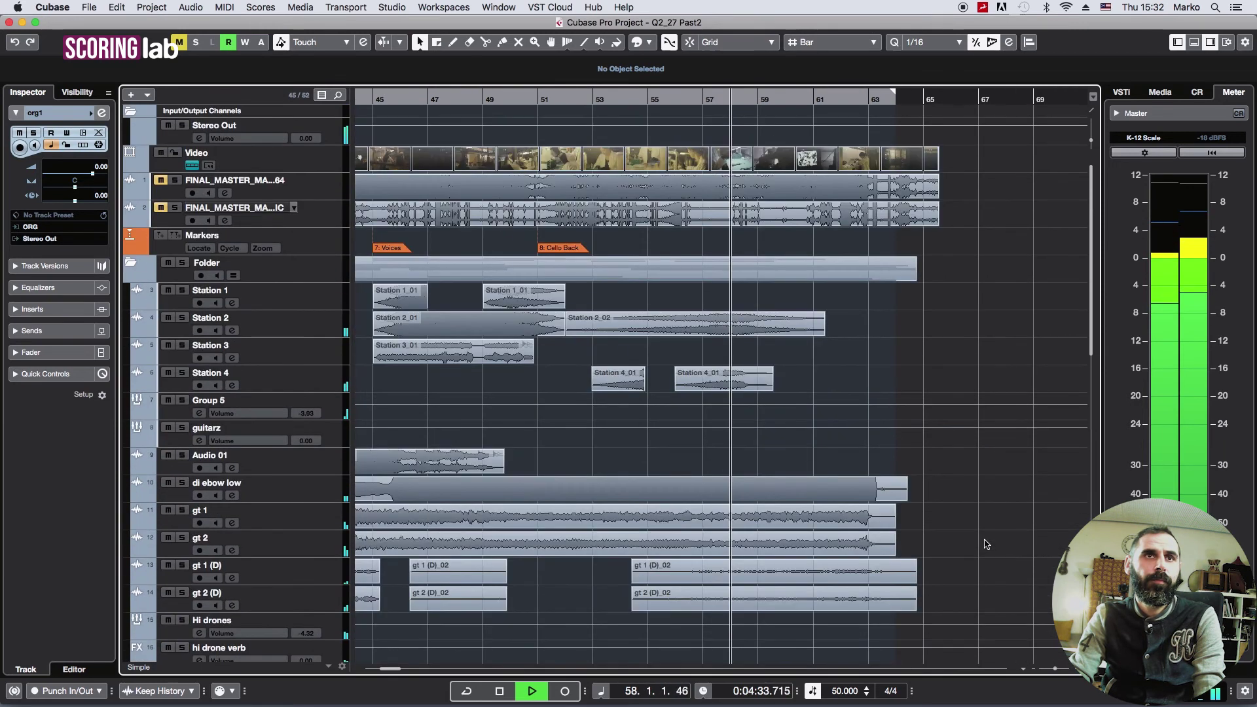
pyautogui.click(183, 318)
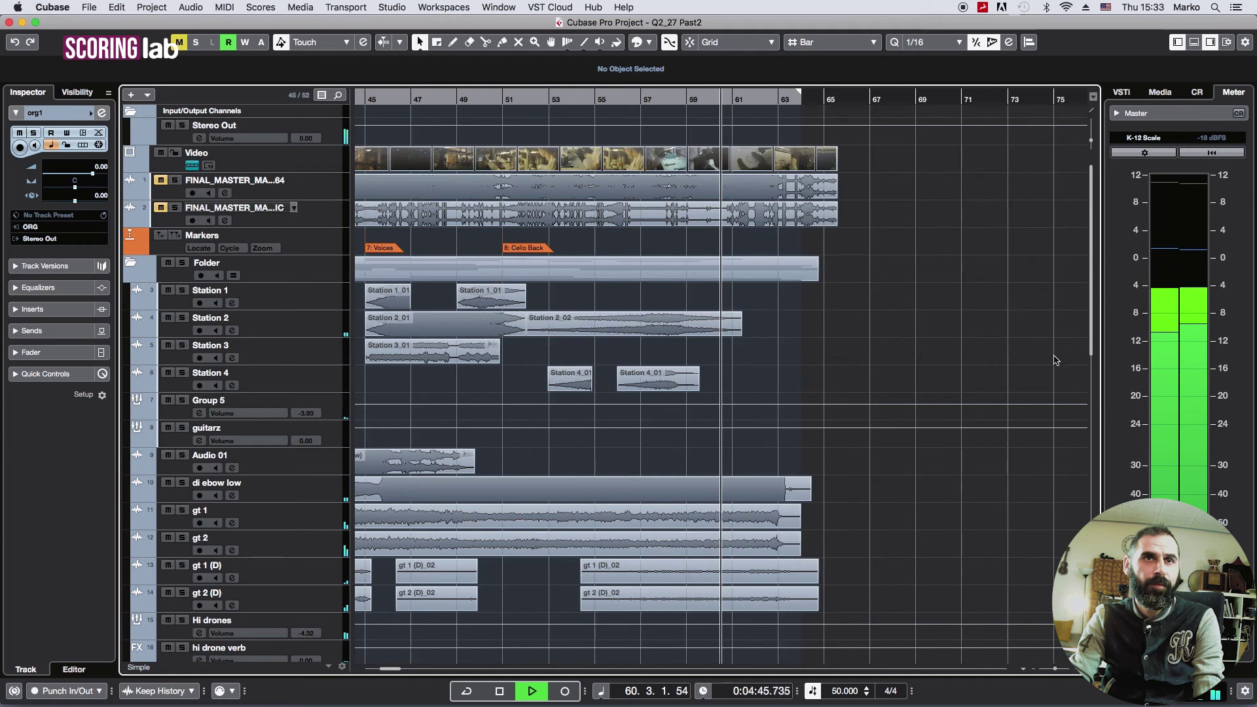
# Show a wider stretch of the timeline and briefly solo the Granu Sub track near bar 61.
pyautogui.press('g')
pyautogui.press('g')
pyautogui.press('g')
pyautogui.press('g')
pyautogui.press('g')
pyautogui.scroll(-1, 894, 312)
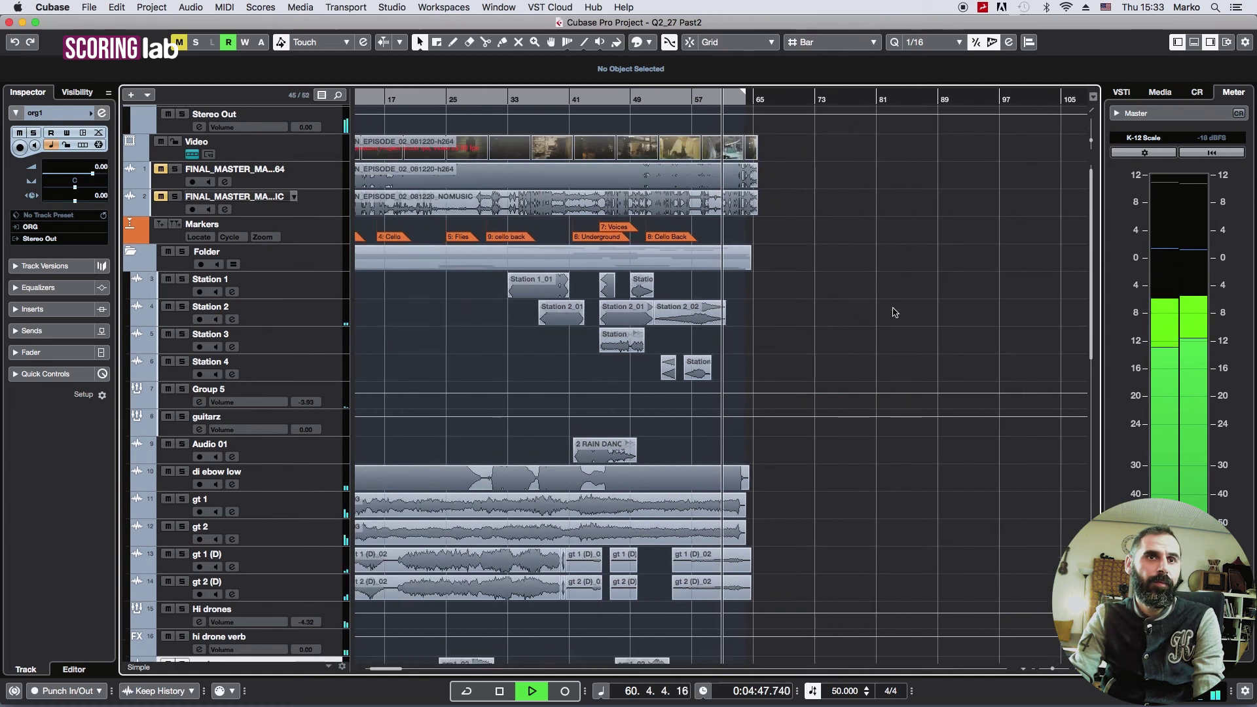
pyautogui.scroll(-10, 894, 312)
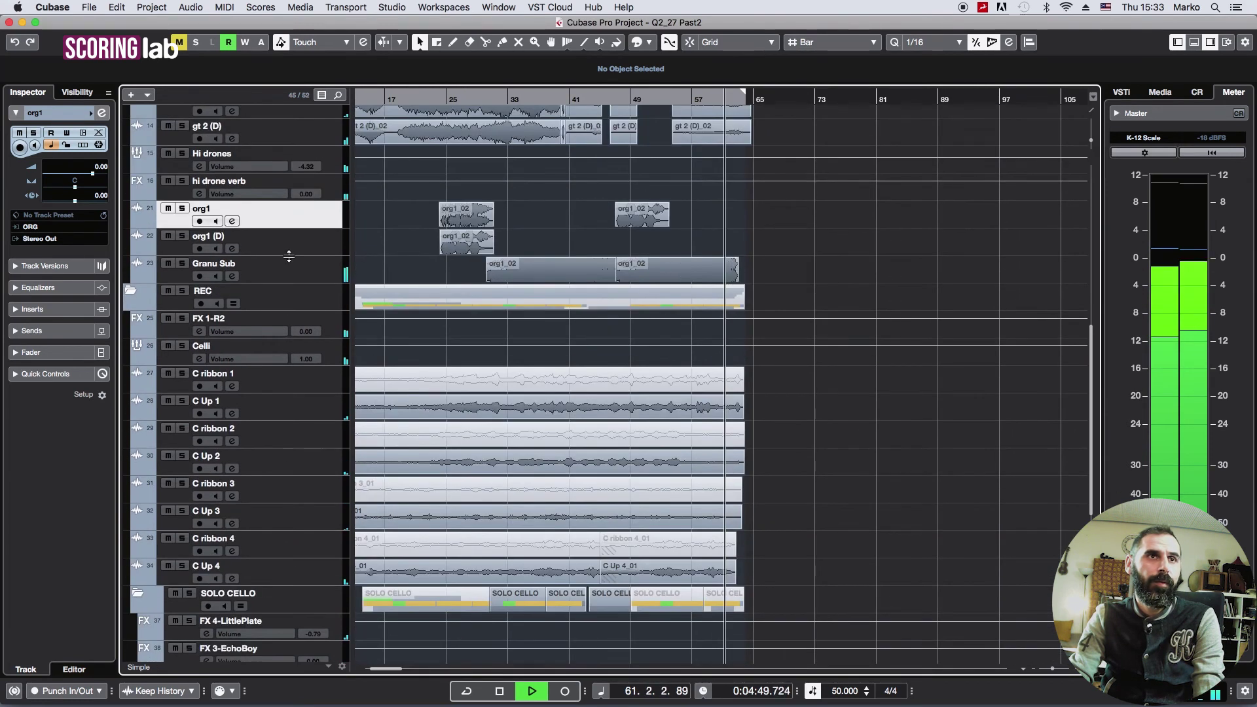
pyautogui.click(182, 263)
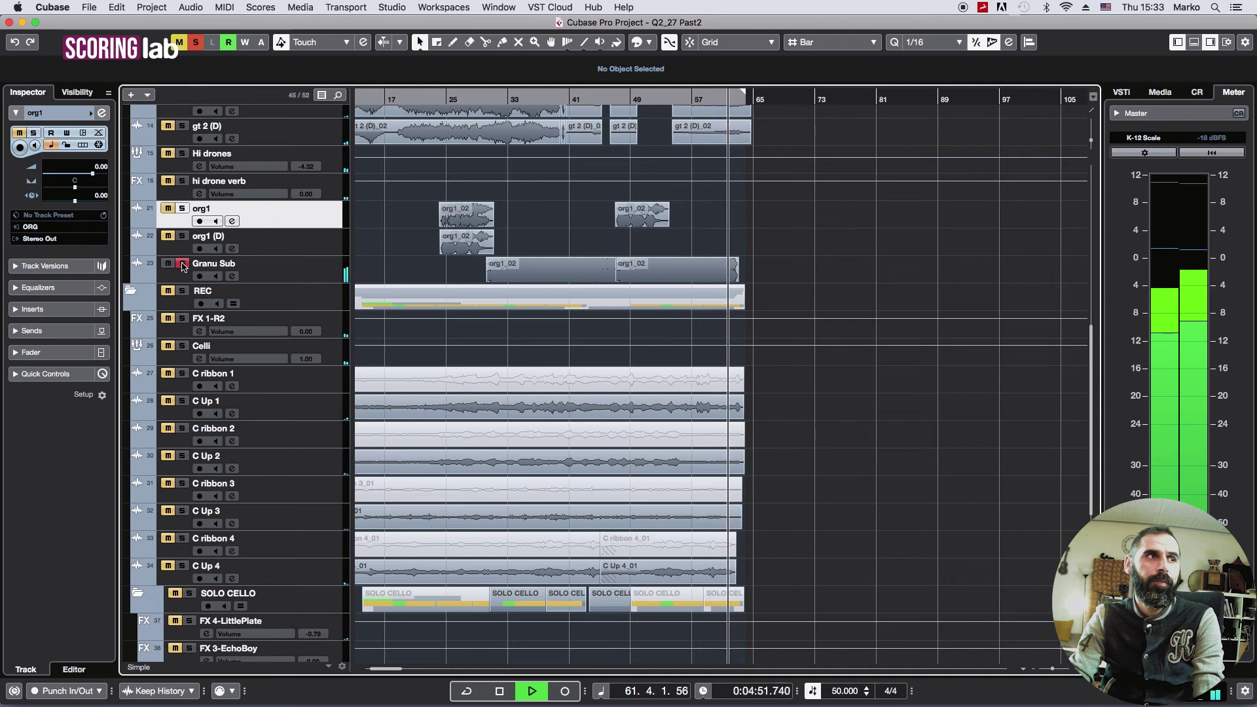
pyautogui.click(182, 264)
# Follow the closing Granu Sub and cello clips to the end of the cue near bar 64, then stop playback.
pyautogui.press('h')
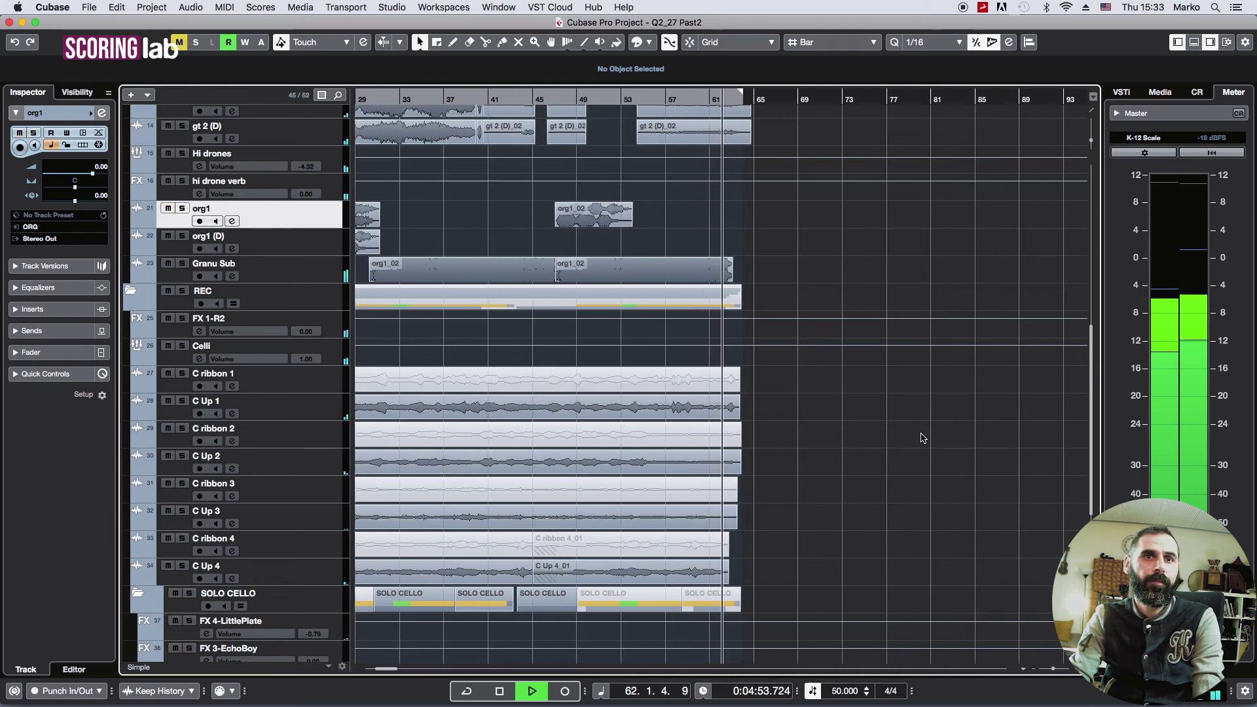
pyautogui.scroll(-3, 922, 438)
pyautogui.press('h')
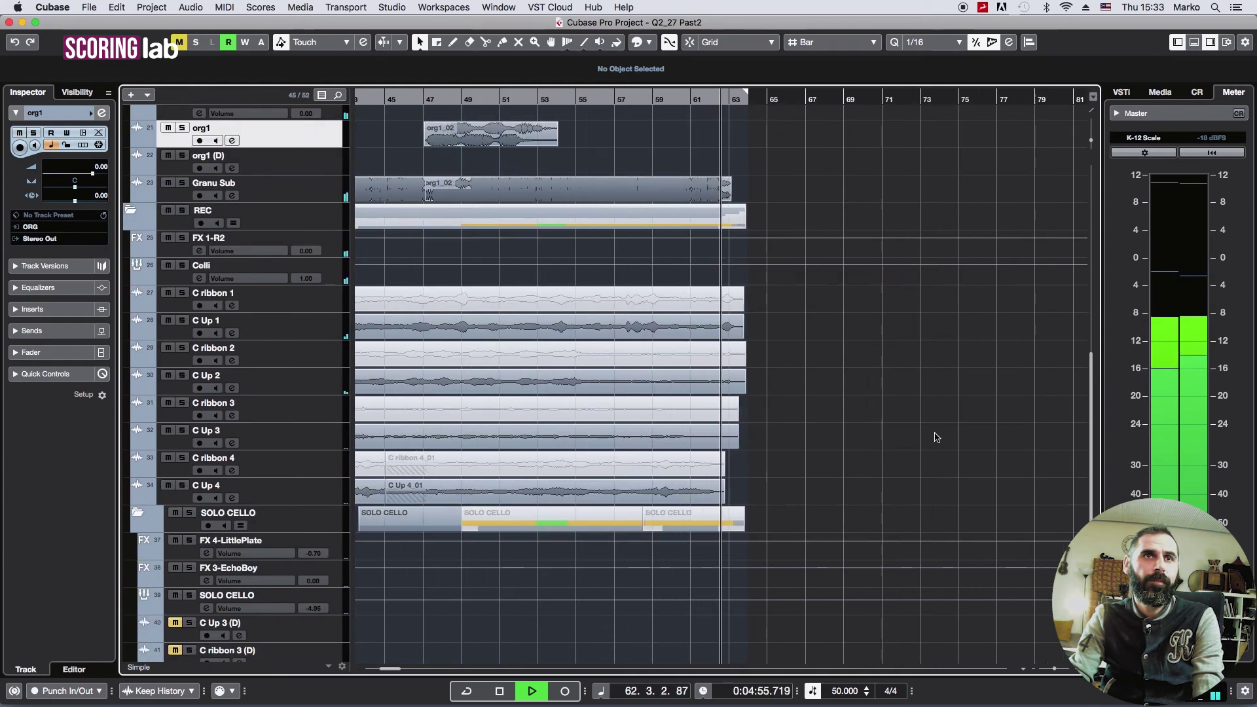
pyautogui.press('h')
pyautogui.press('h')
pyautogui.press('h')
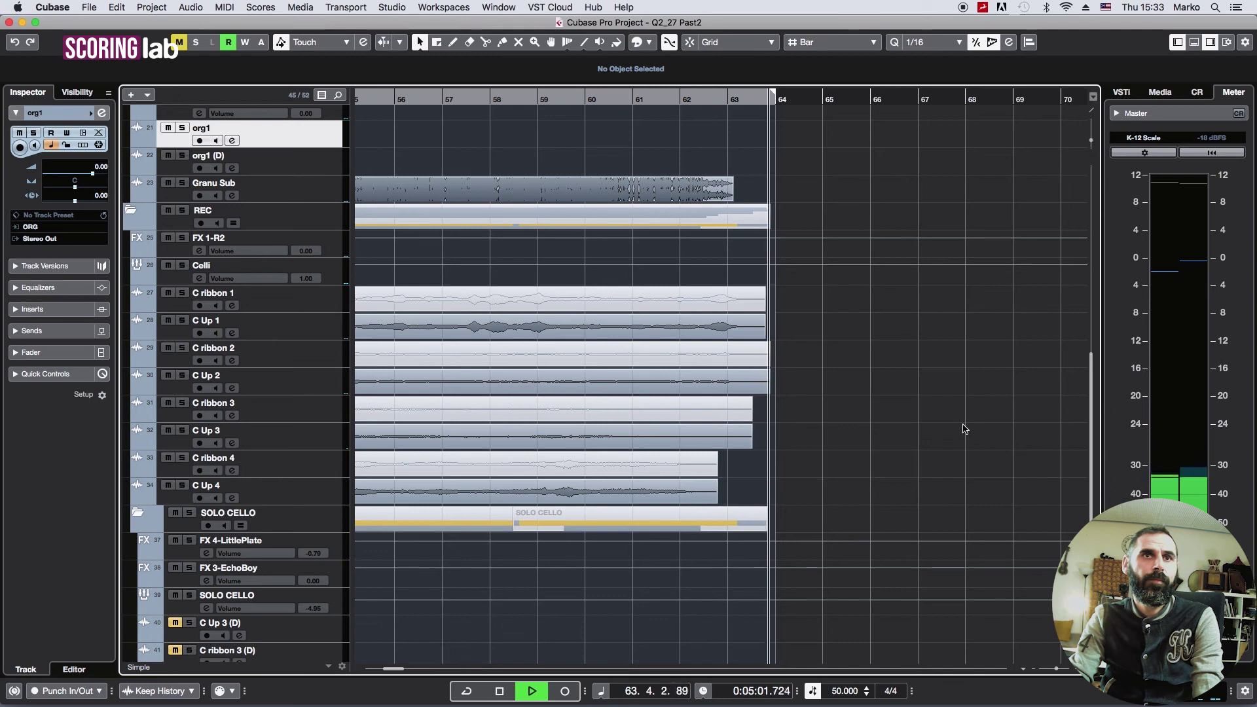
pyautogui.press('space')
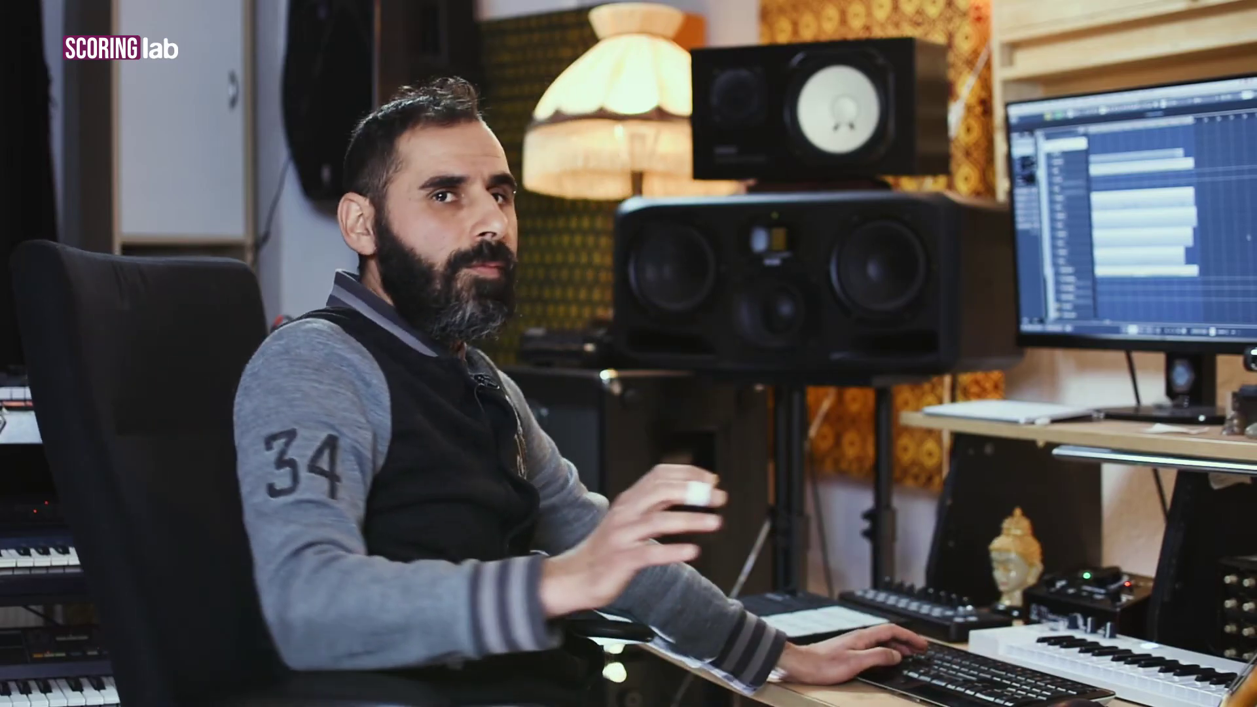